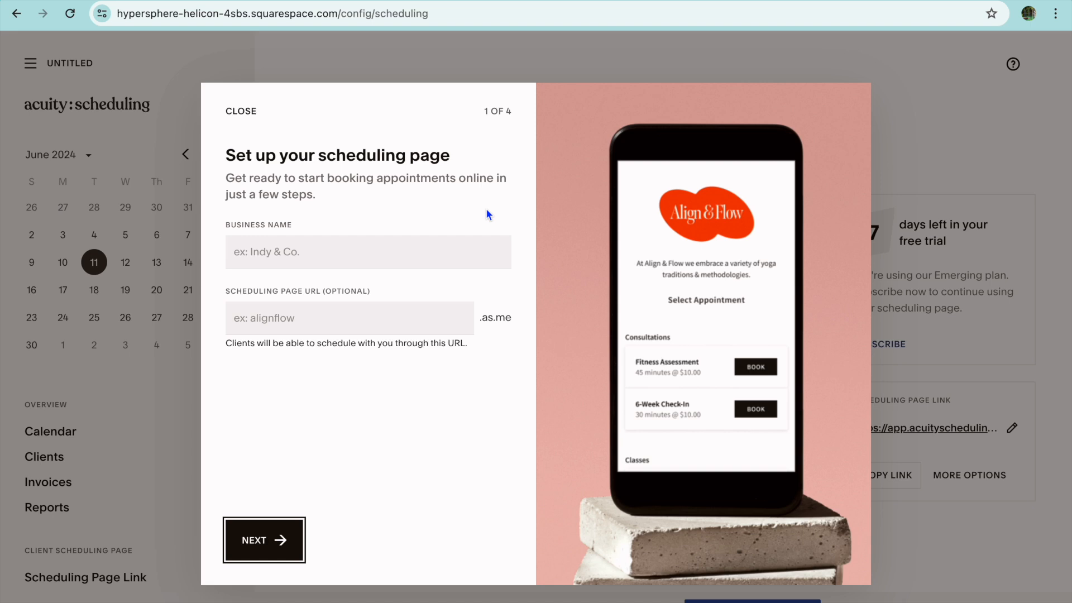
Enter the business name for the scheduling page and continue to the appointment type setup.
left_click(347, 255)
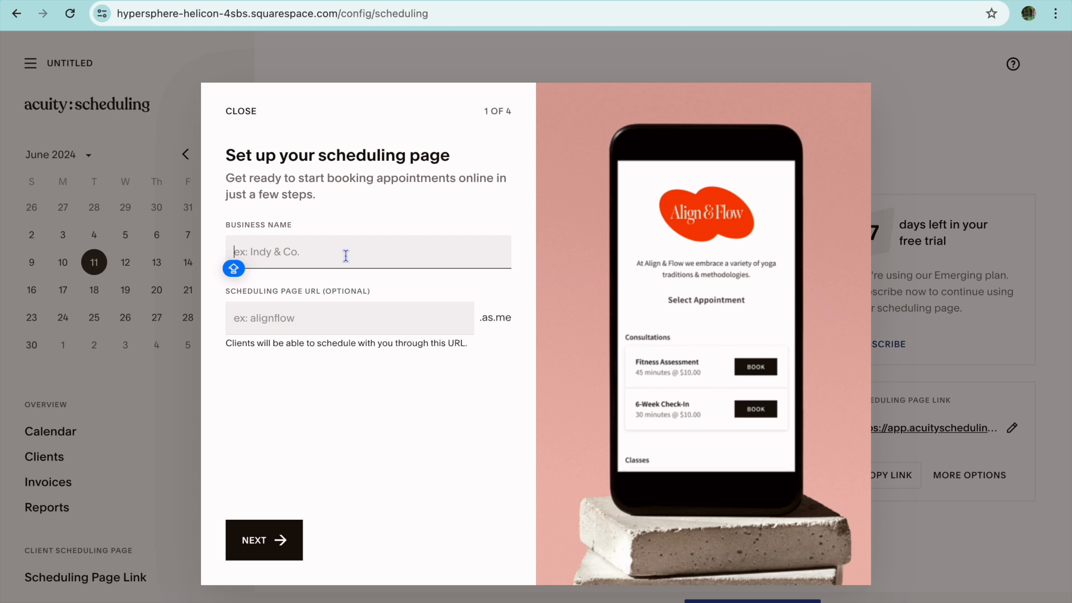
type("J")
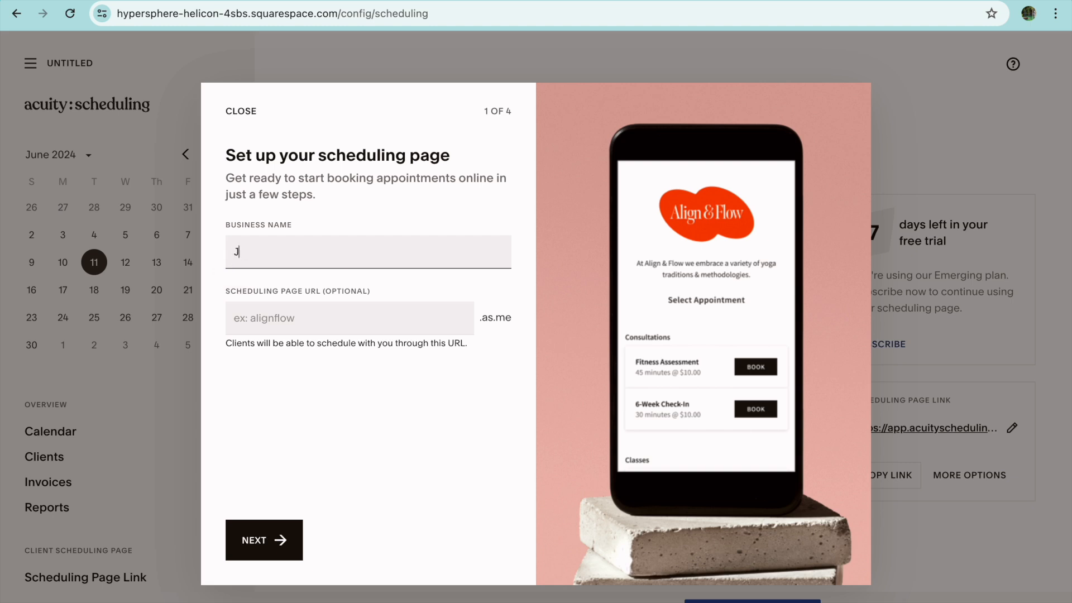
type("ASHON TEST")
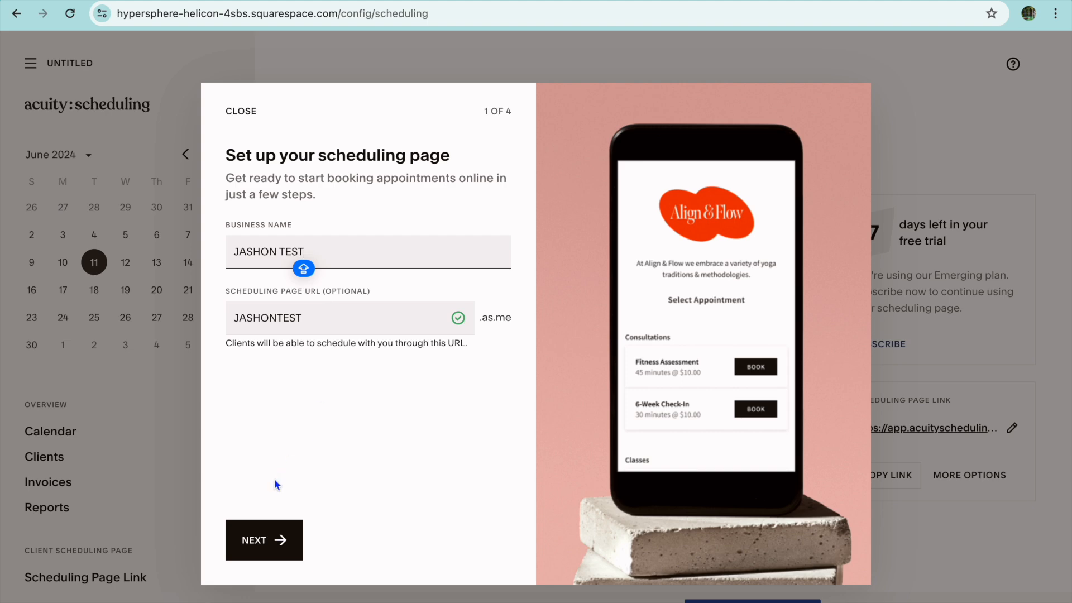
left_click(265, 537)
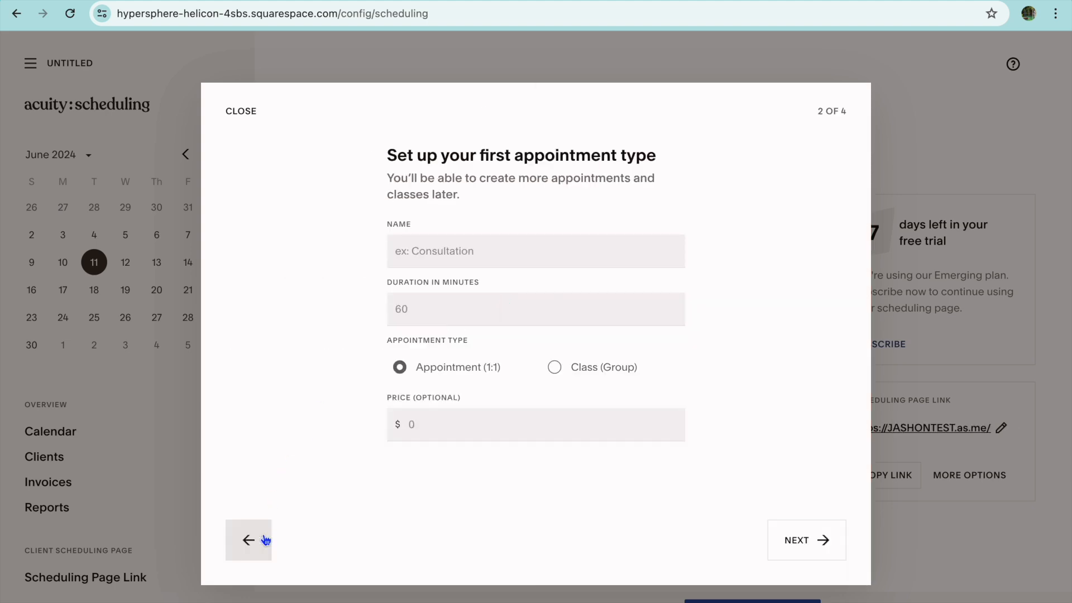
Set up the first appointment type as CONSULTATION with a duration of 45 minutes and a price of $100, and continue to availability.
left_click(501, 254)
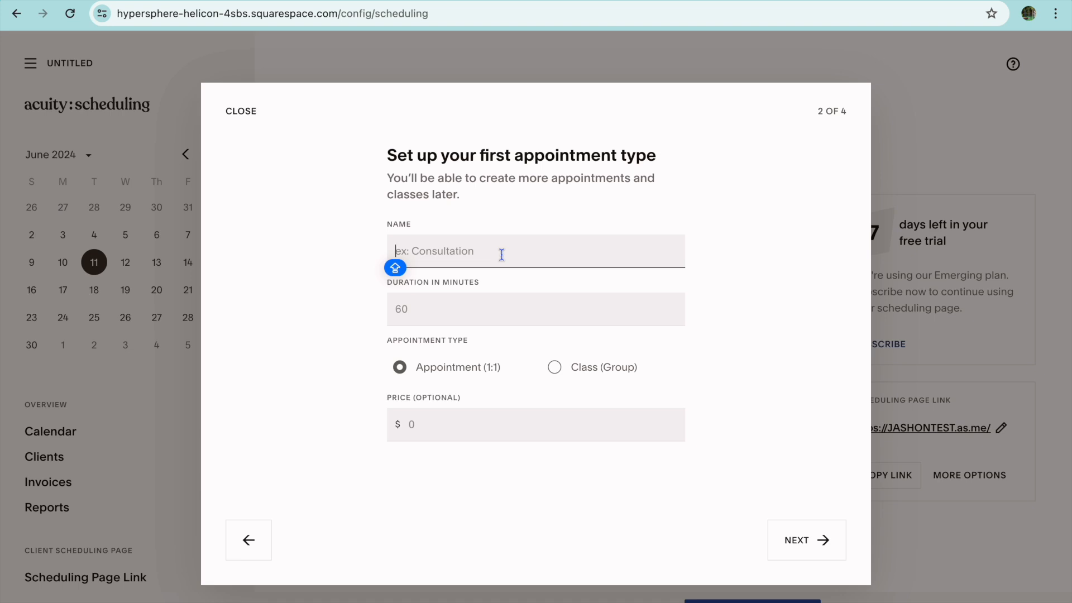
type("CON")
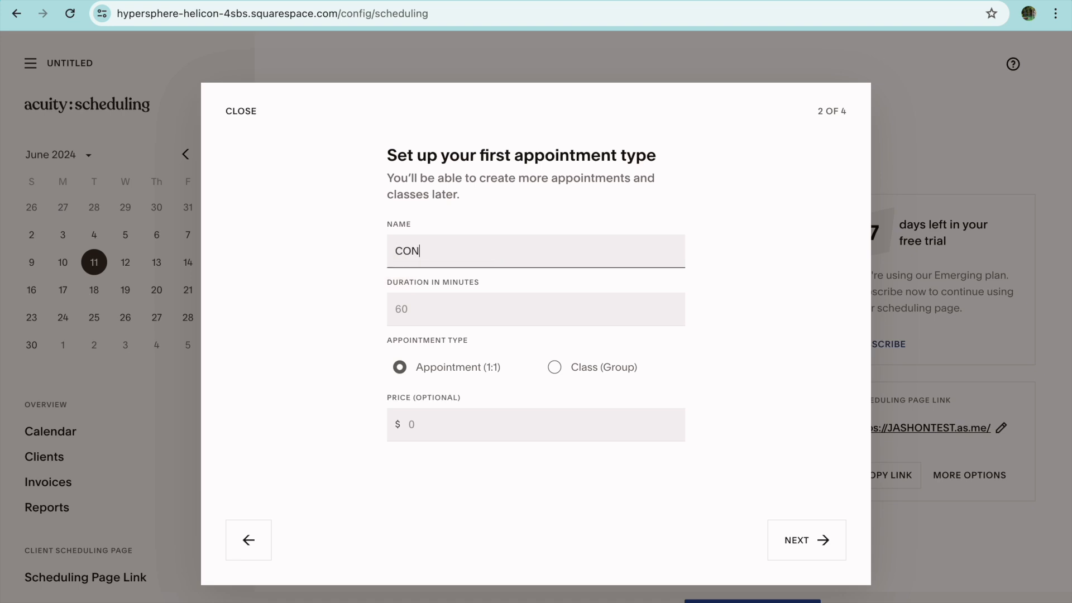
type("SULT")
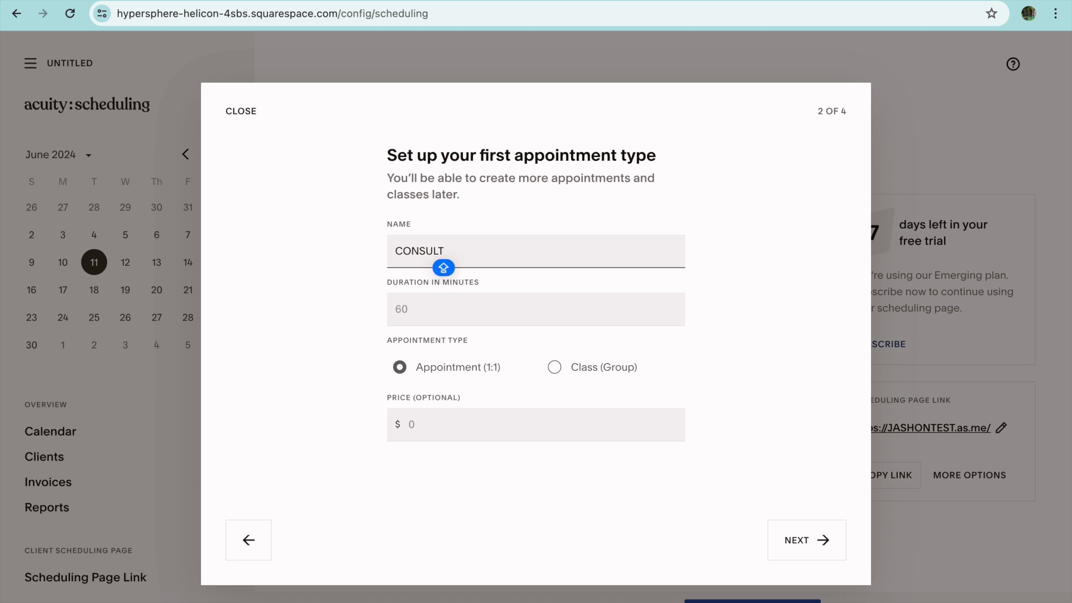
type("ATION")
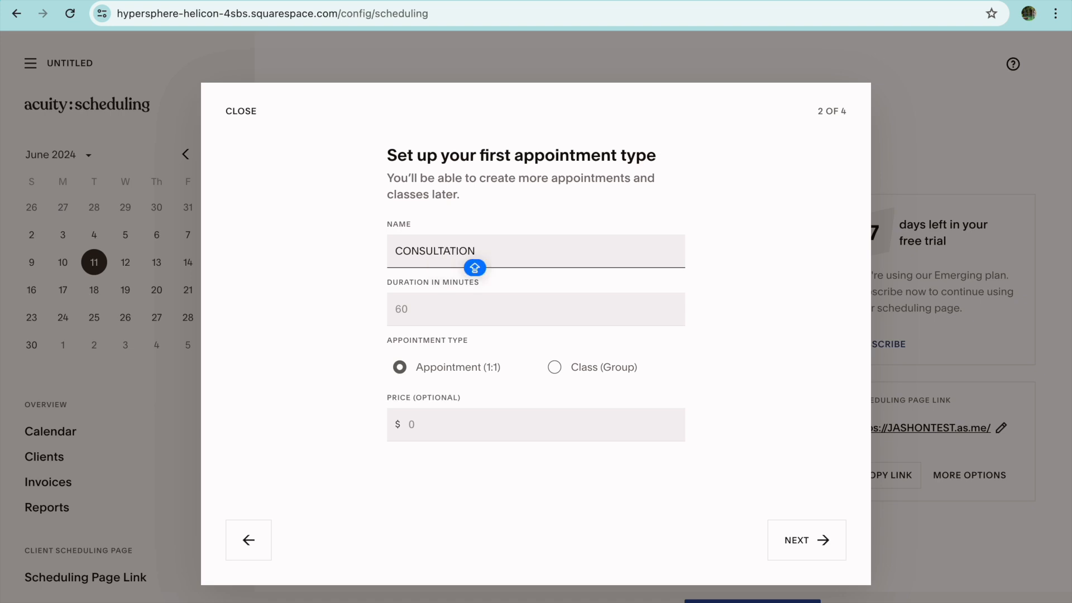
left_click(418, 312)
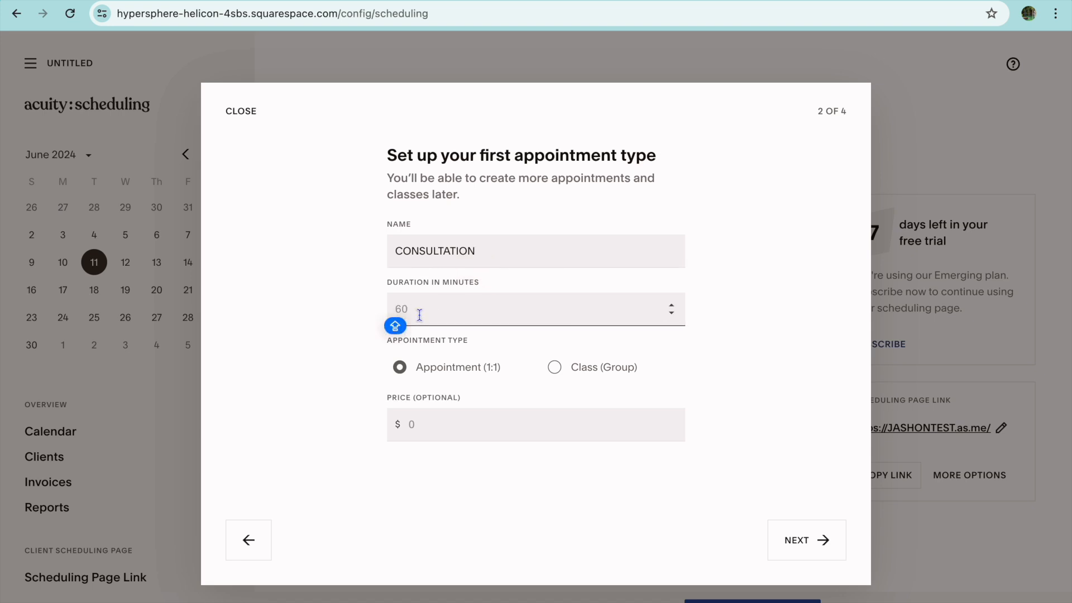
type("45")
left_click(410, 424)
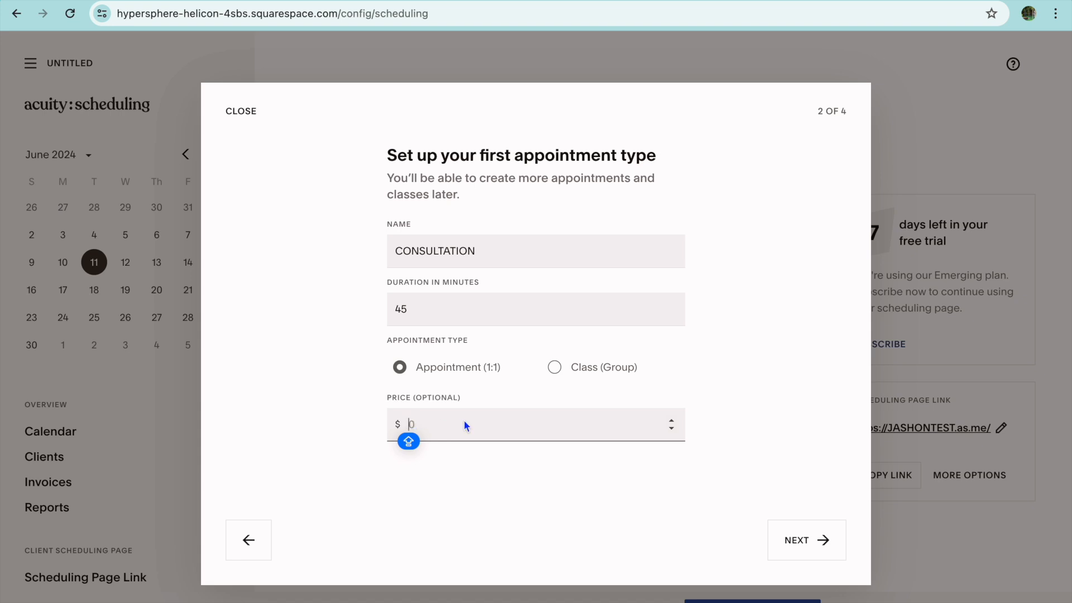
type("100")
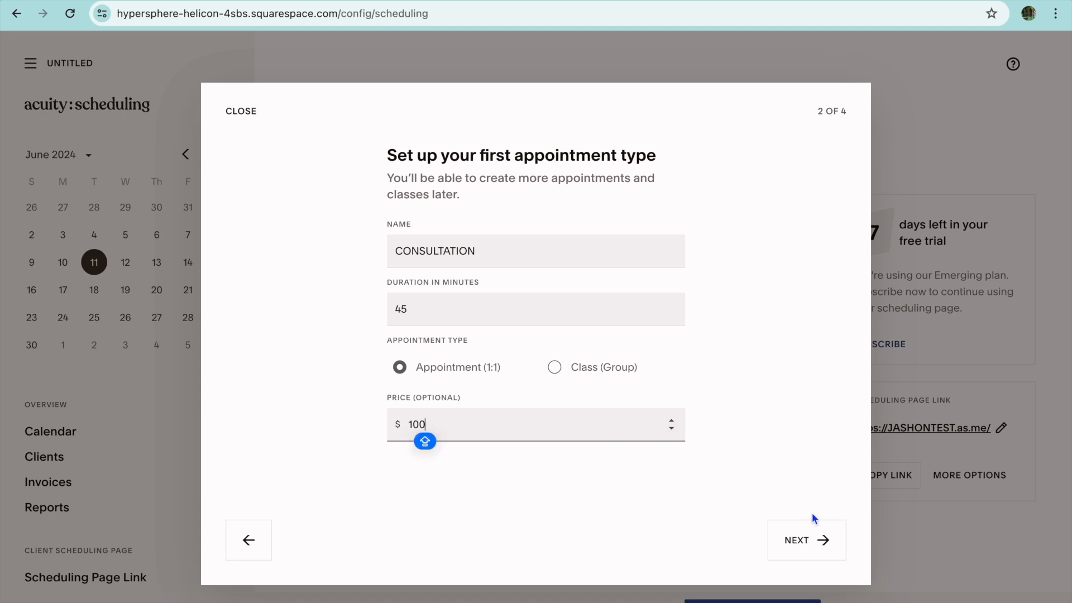
left_click(800, 539)
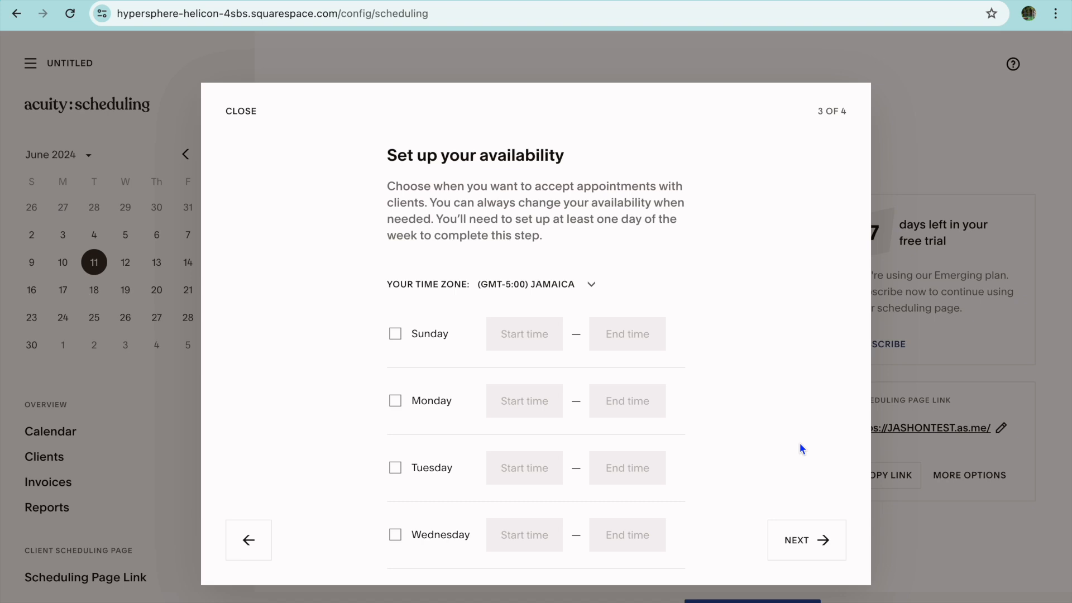
Enable availability for Monday, Tuesday and Wednesday.
scroll(799, 443, "down", 3)
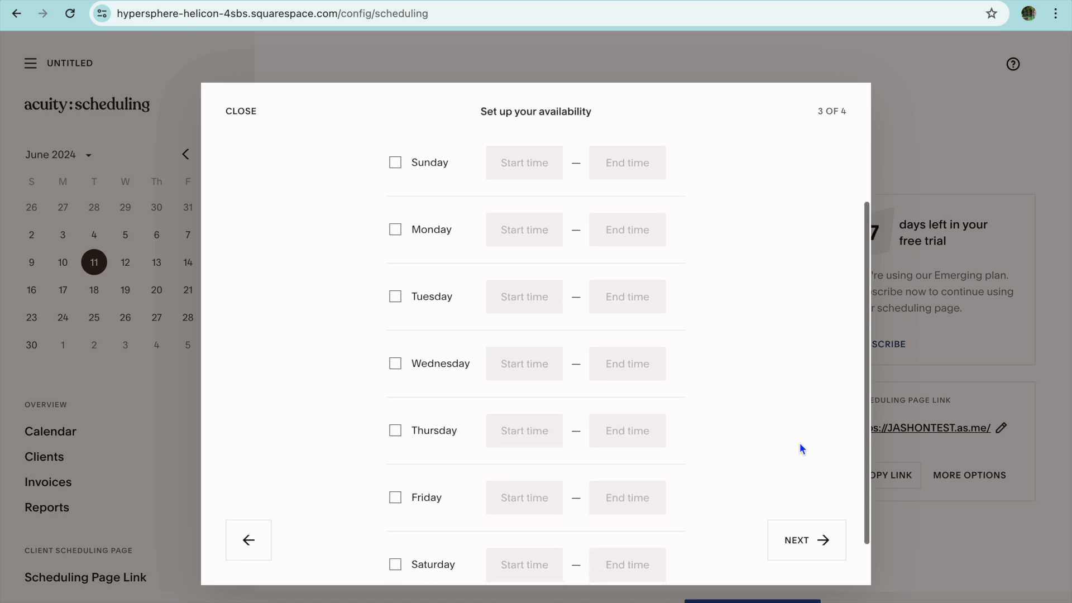
scroll(800, 448, "up", 2)
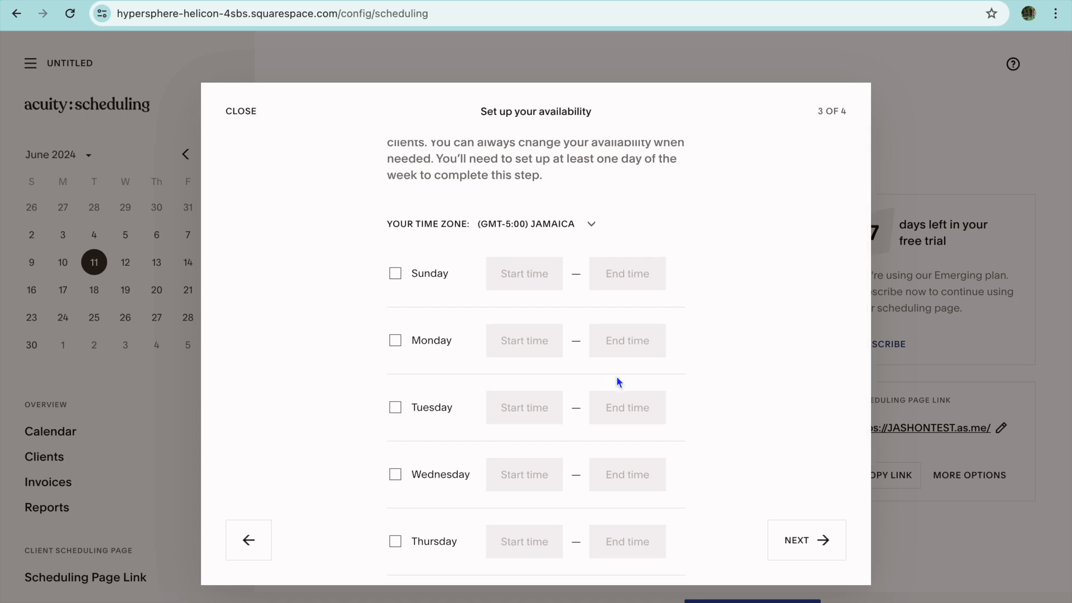
left_click(396, 342)
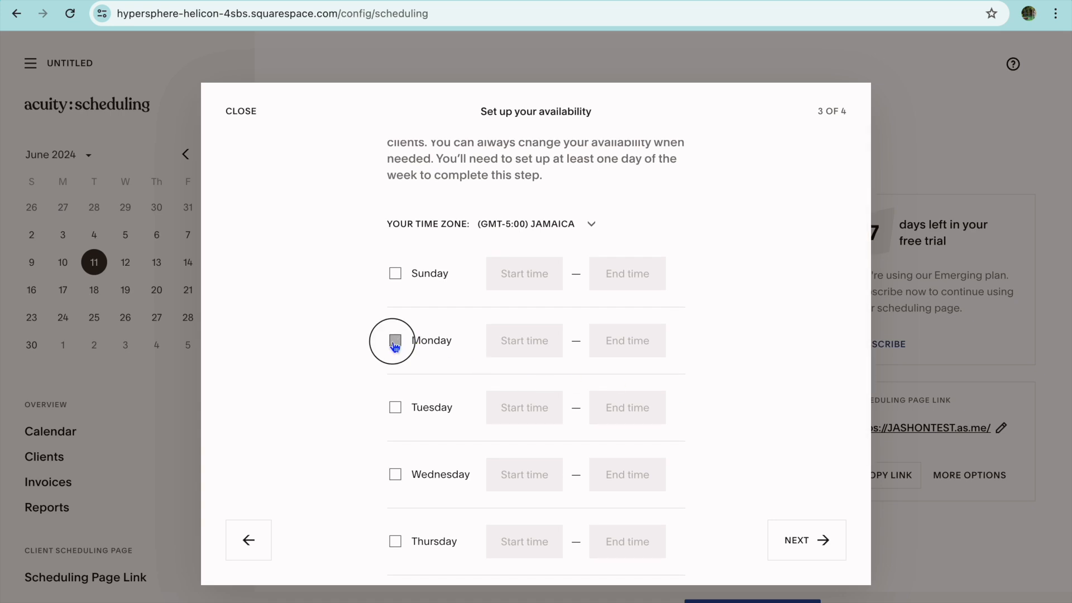
left_click(398, 408)
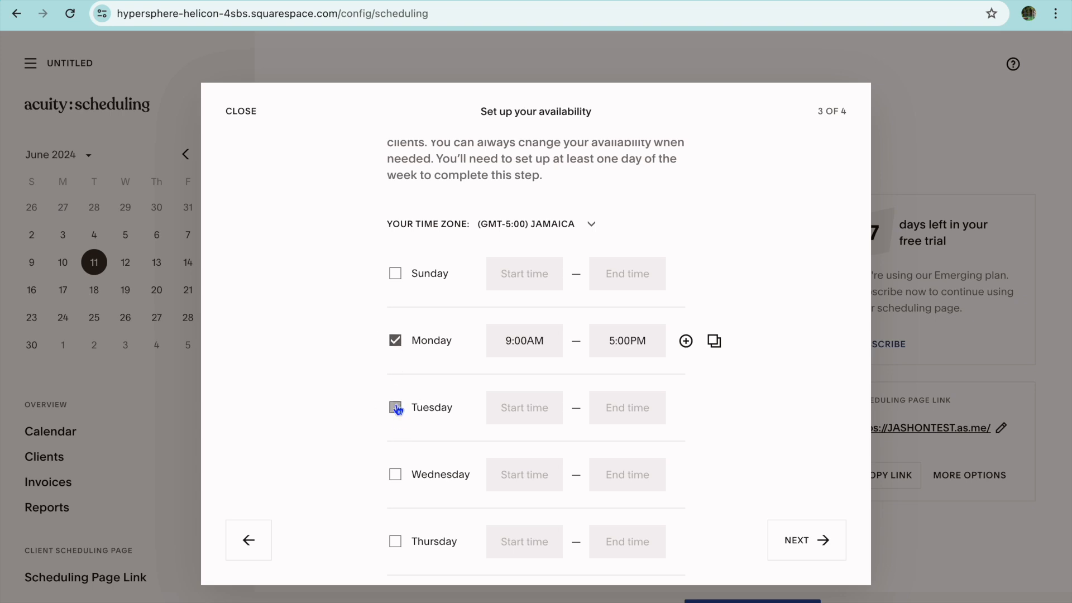
left_click(397, 478)
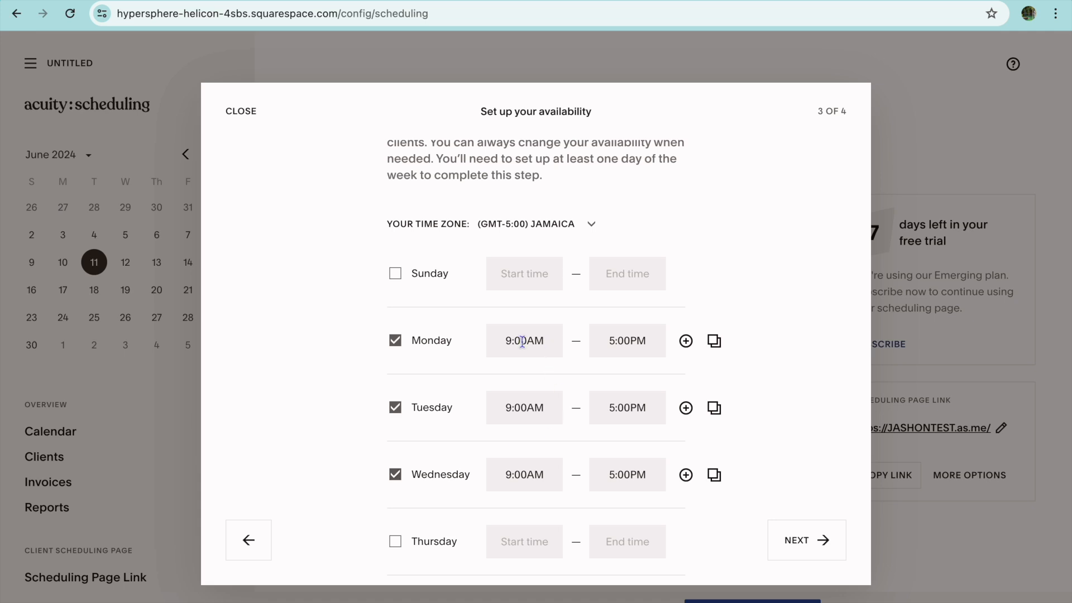
Set the availability end time to 3:00PM for Monday, Tuesday and Wednesday.
left_click(621, 341)
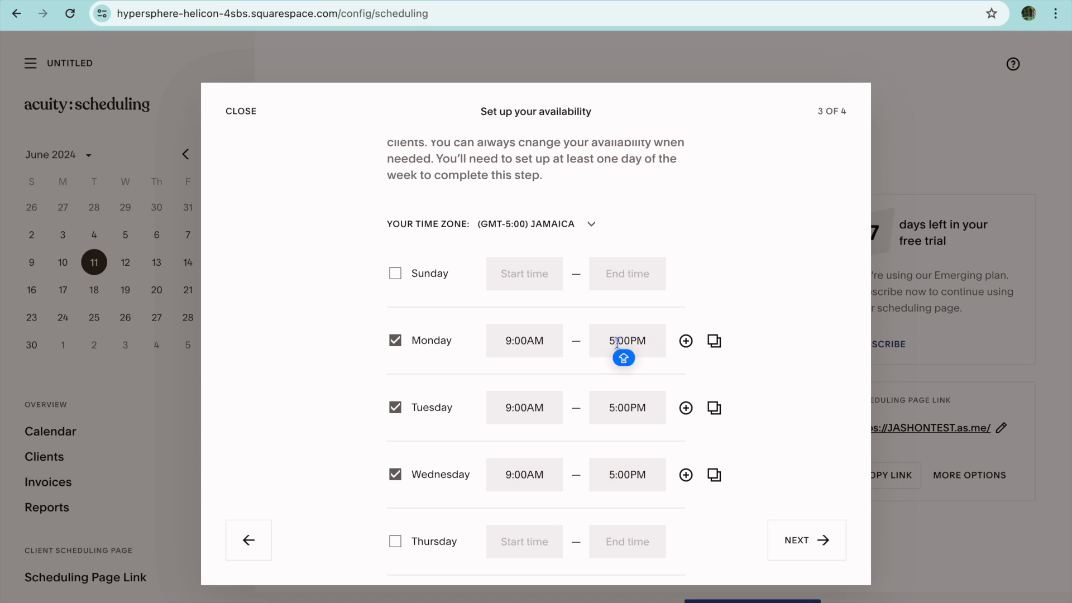
key("BackSpace")
key("BackSpace")
type("3:")
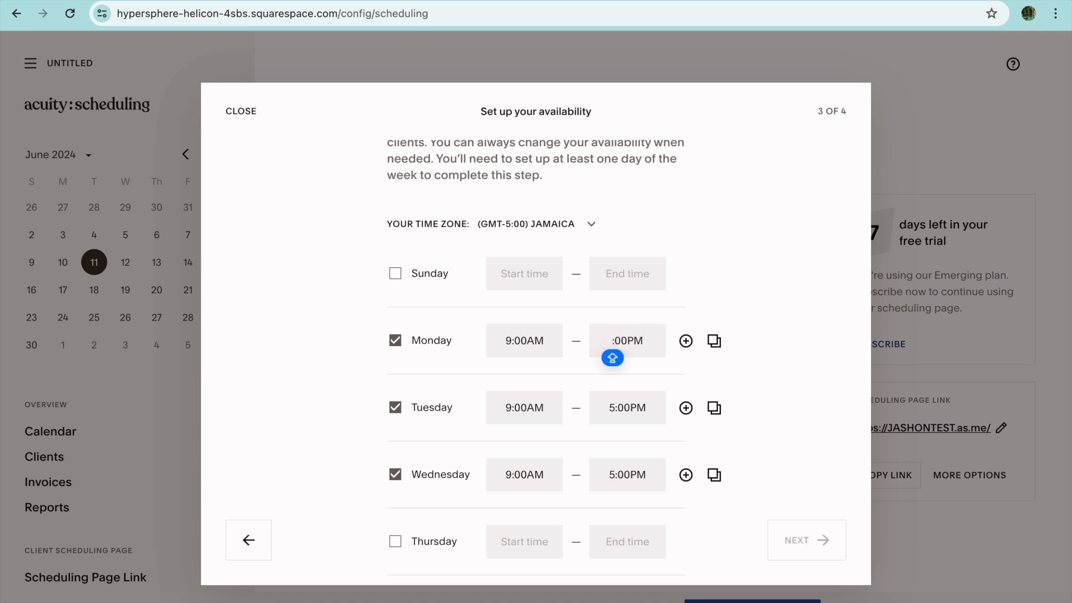
left_click(617, 401)
key("BackSpace")
key("BackSpace")
type("3:")
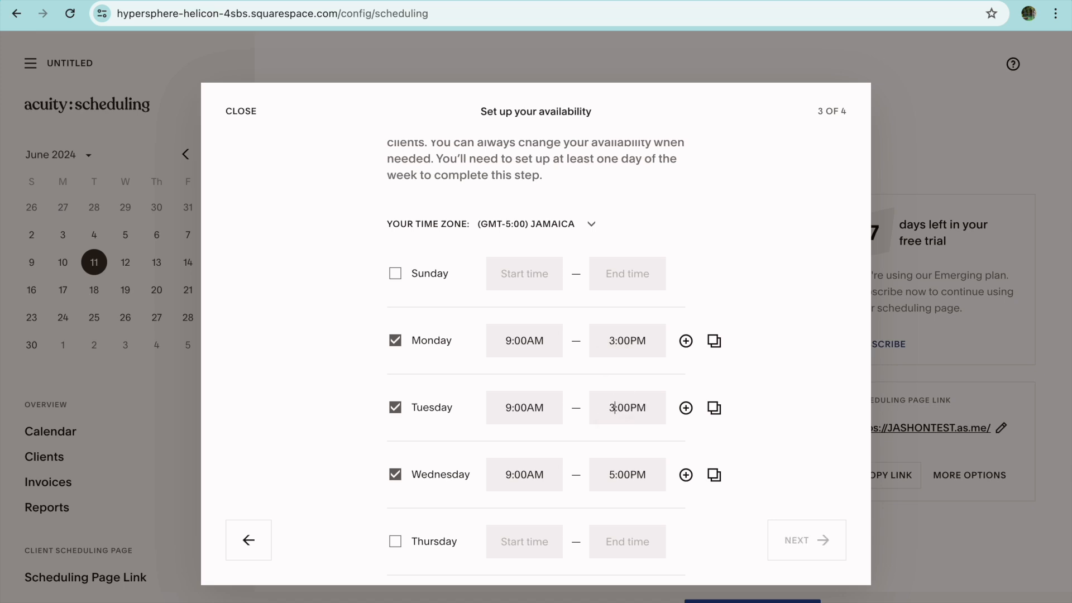
left_click(615, 475)
key("BackSpace")
key("BackSpace")
type("3:")
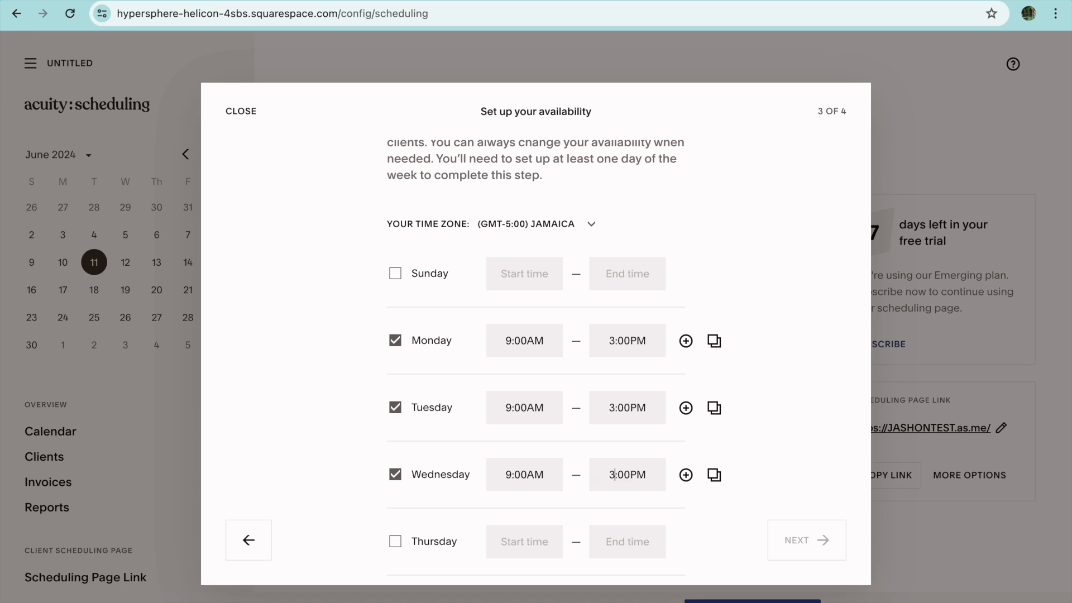
Add a second, blank time range to Tuesday and Wednesday, and continue to the payment setup.
left_click(685, 340)
left_click(688, 409)
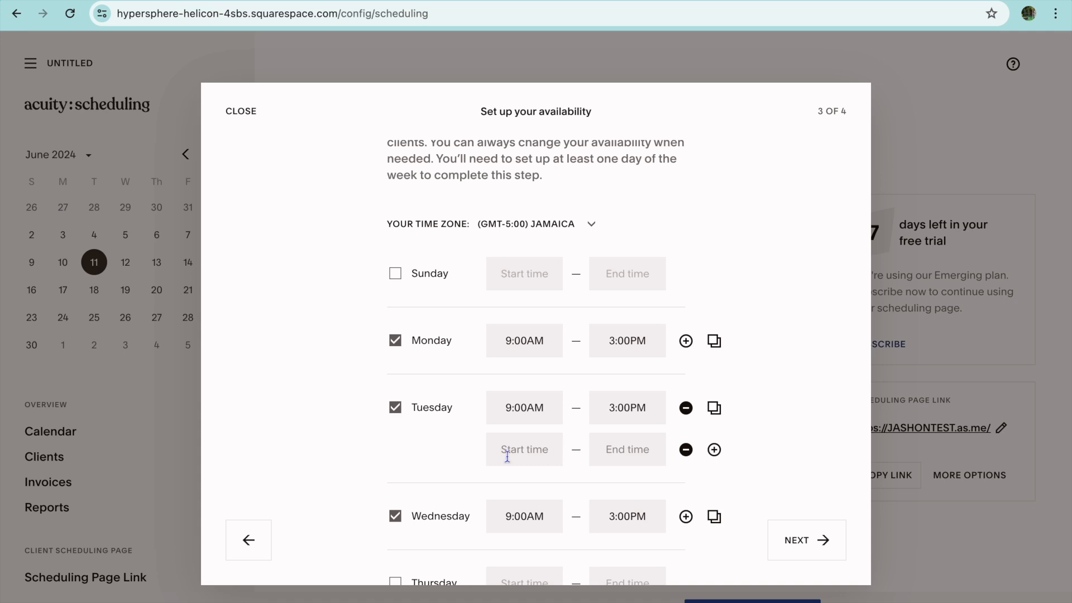
left_click(686, 517)
scroll(687, 521, "down", 2)
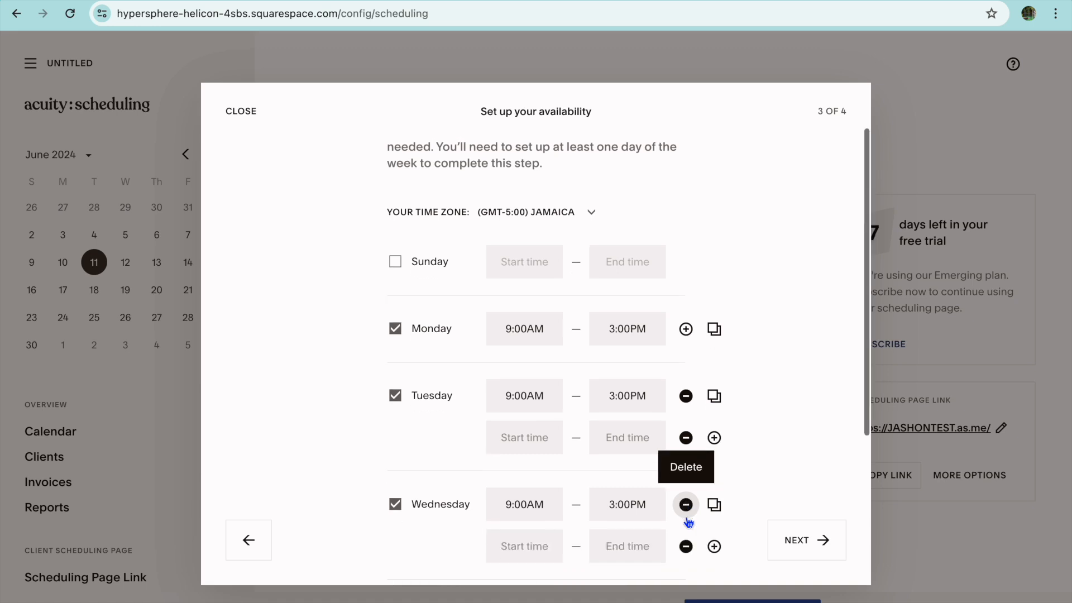
scroll(686, 517, "down", 3)
left_click(803, 549)
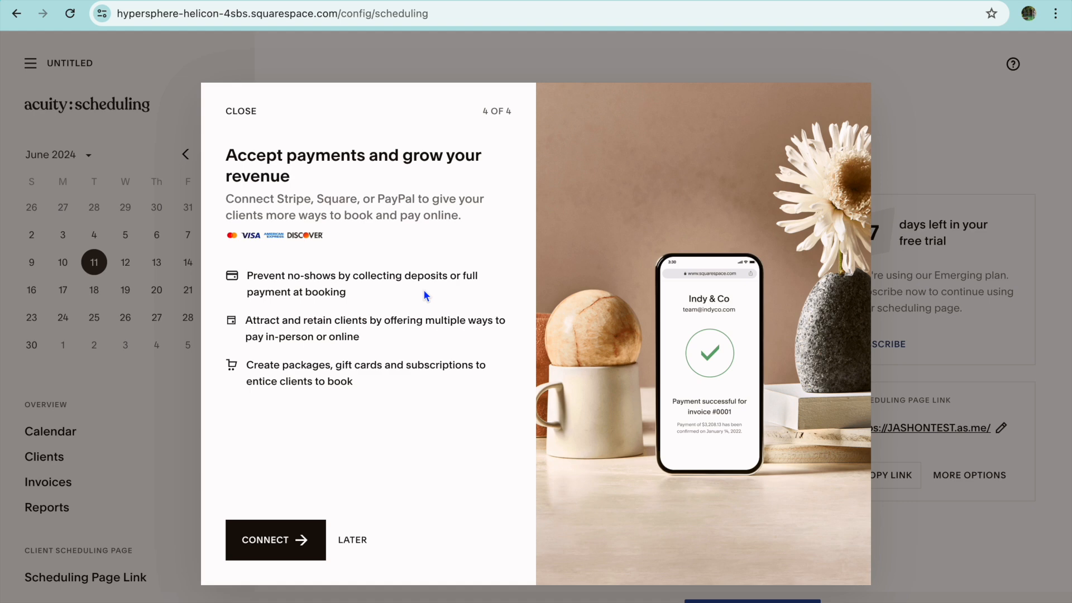
Proceed to connecting a payment processor and review the available processors and the Payment at Booking options.
left_click(285, 550)
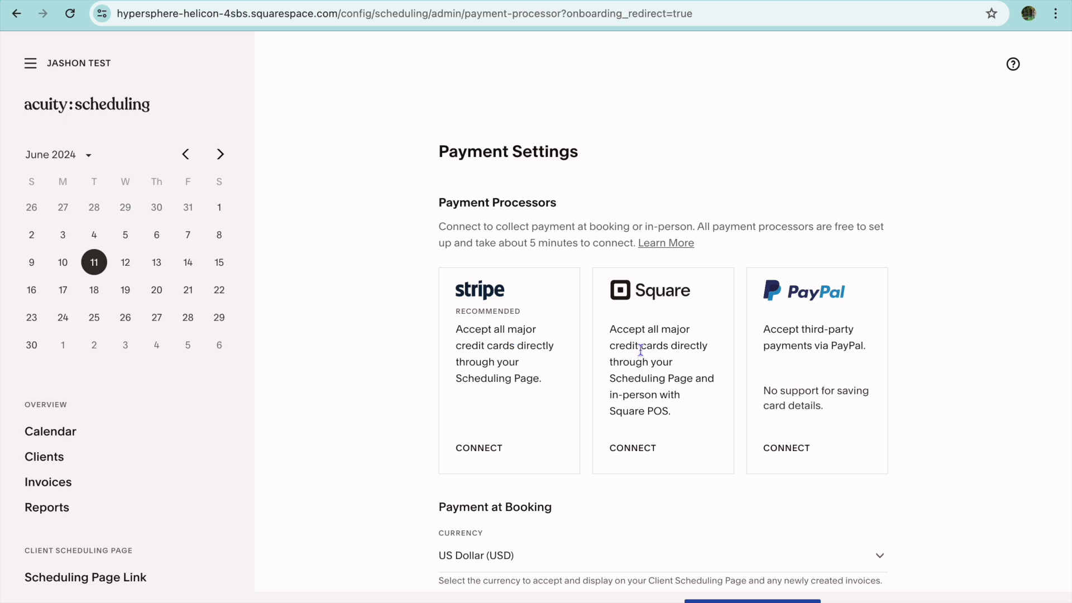
scroll(809, 385, "down", 5)
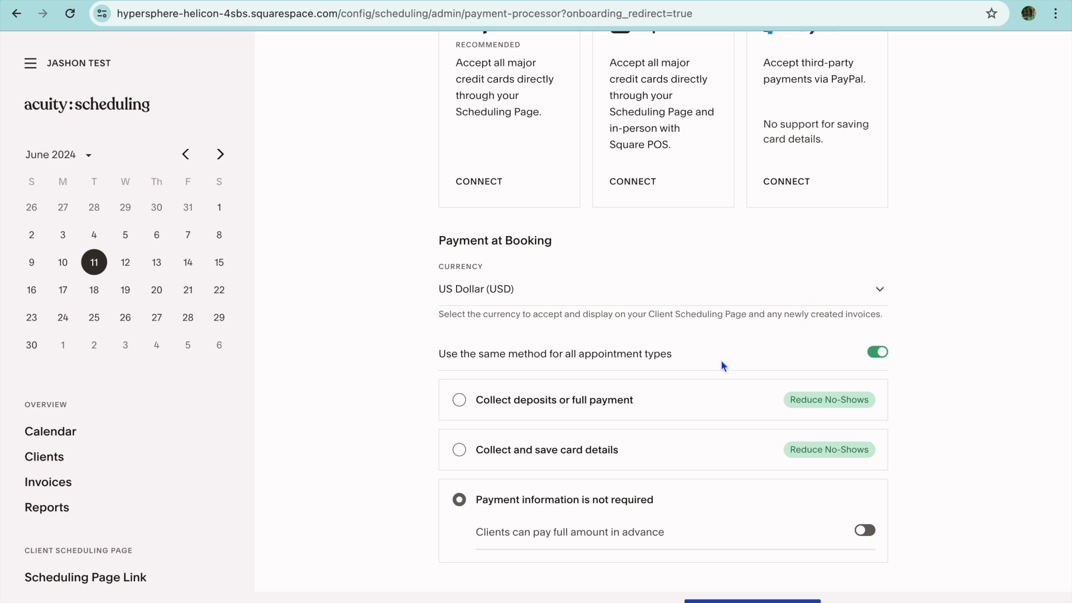
scroll(678, 372, "down", 1)
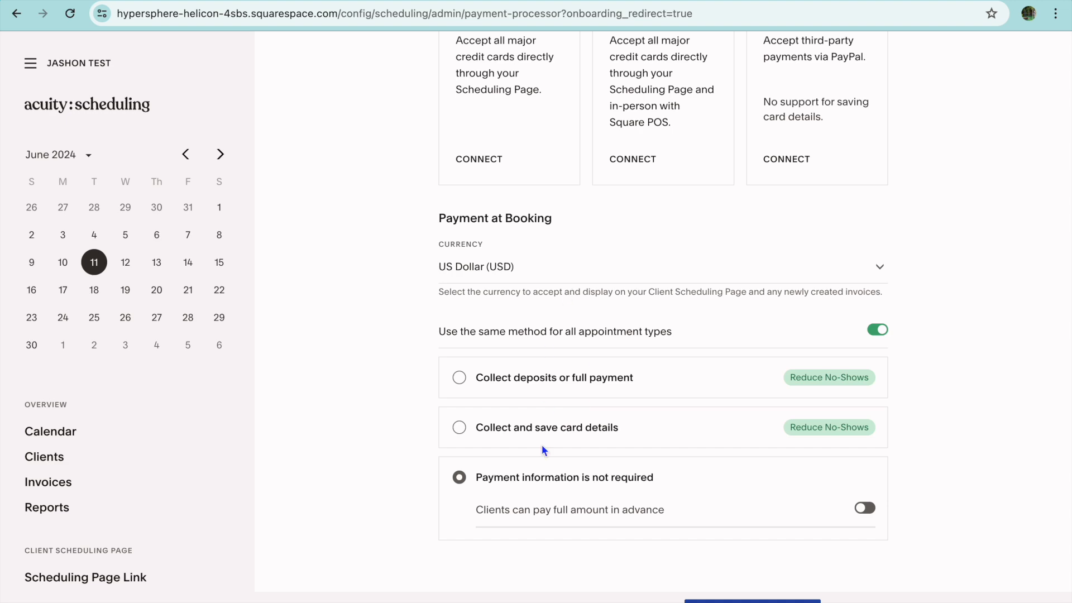
scroll(542, 449, "up", 5)
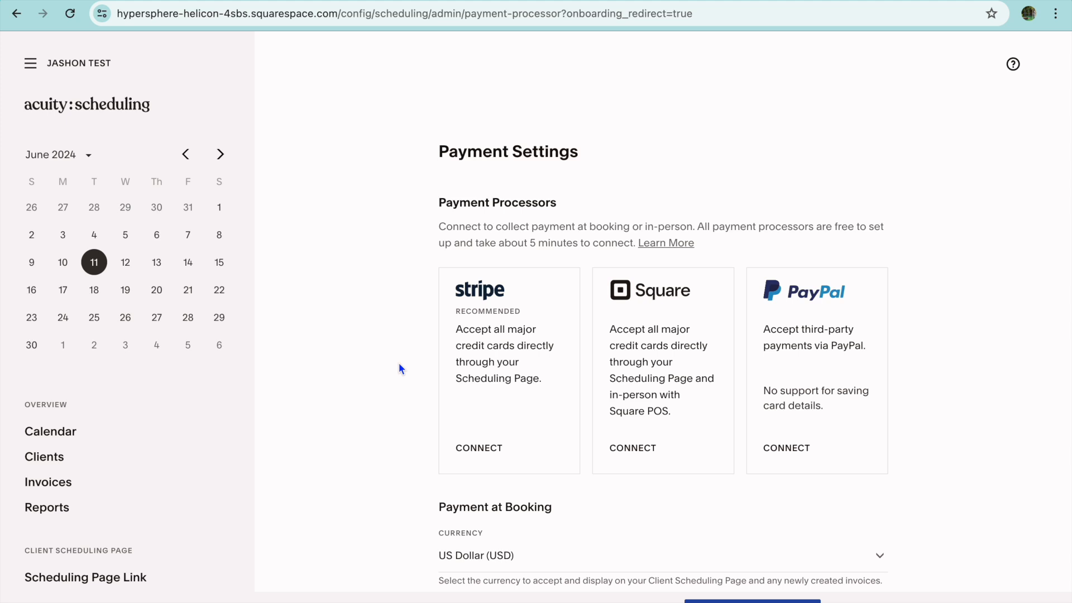
Copy the general scheduling page link and open it in a new browser tab.
left_click(117, 580)
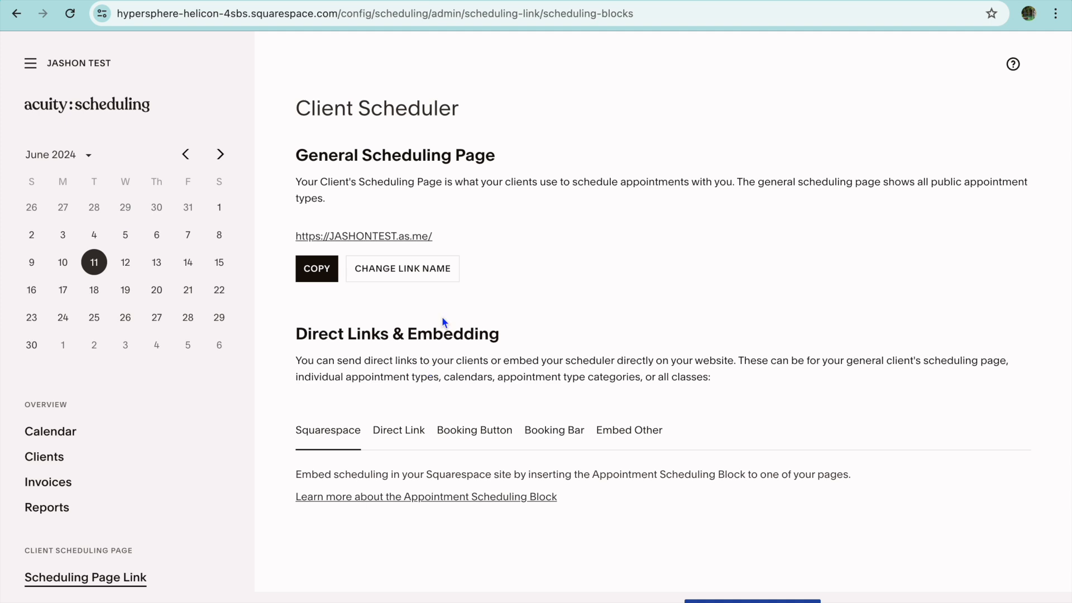
left_click(322, 275)
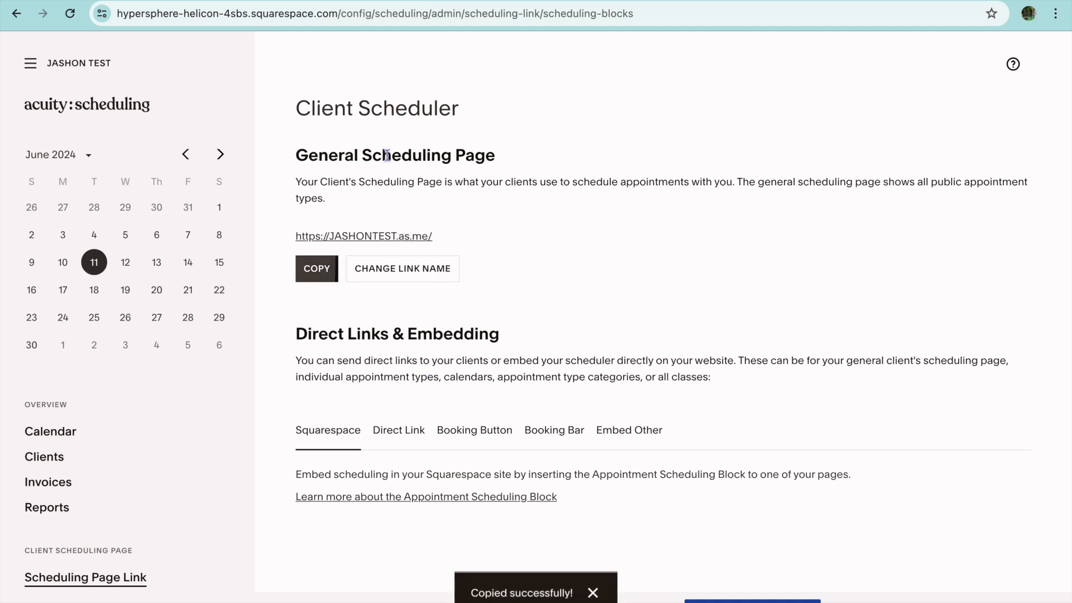
key("super+t")
right_click(380, 12)
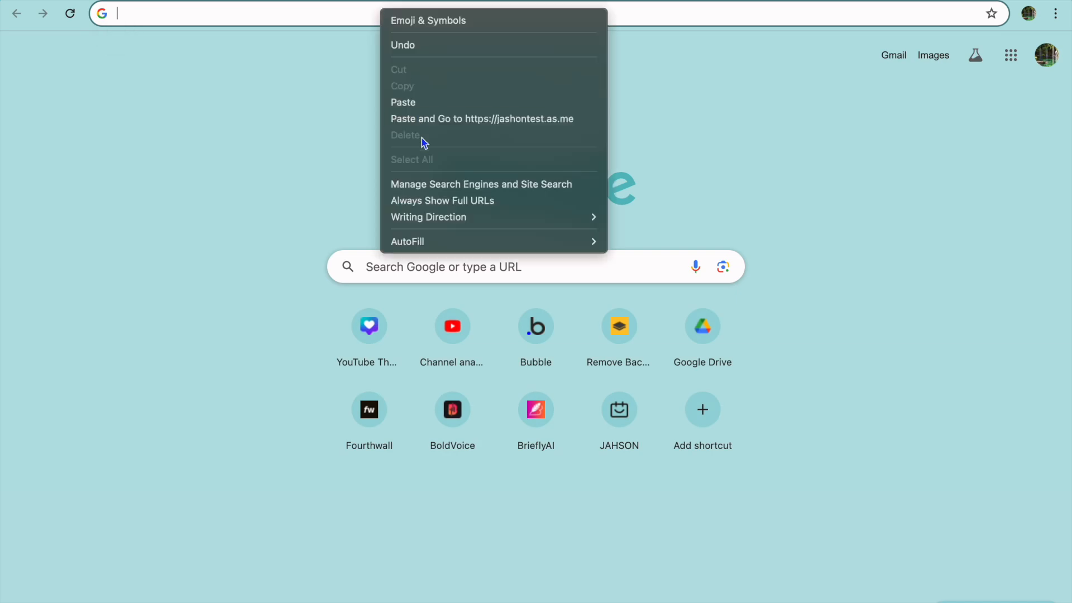
left_click(427, 119)
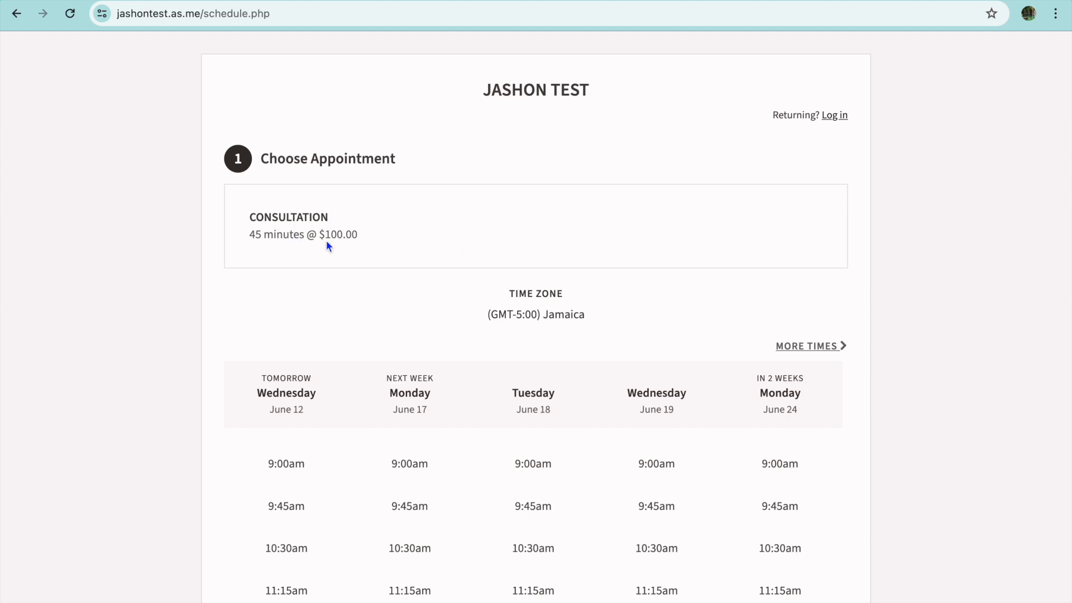
Choose the Monday, June 17, 9:45am slot for the consultation and continue to the client information form.
scroll(354, 242, "down", 6)
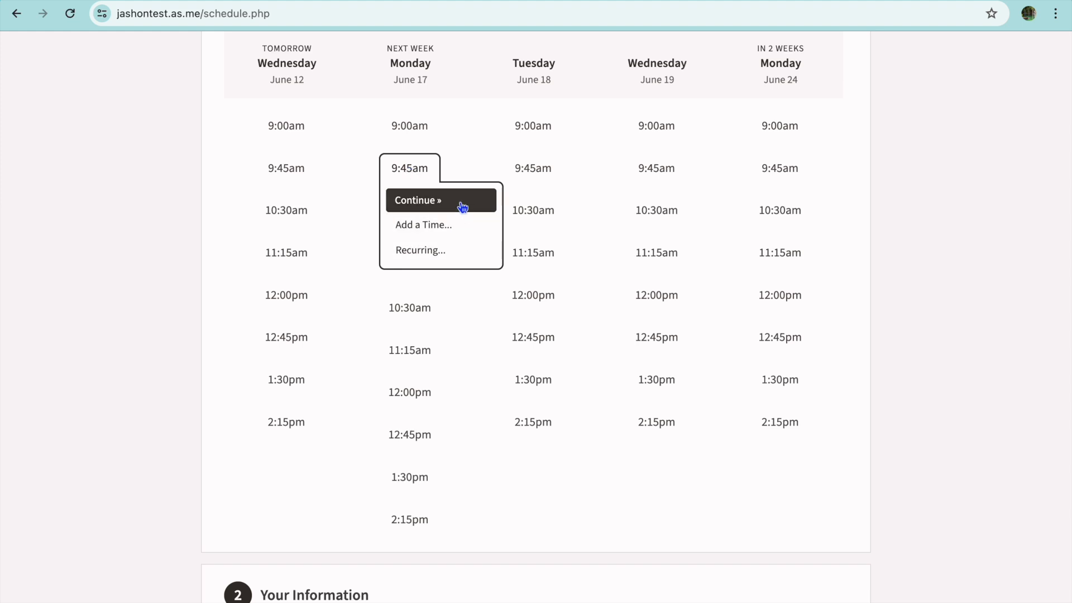
scroll(490, 382, "down", 3)
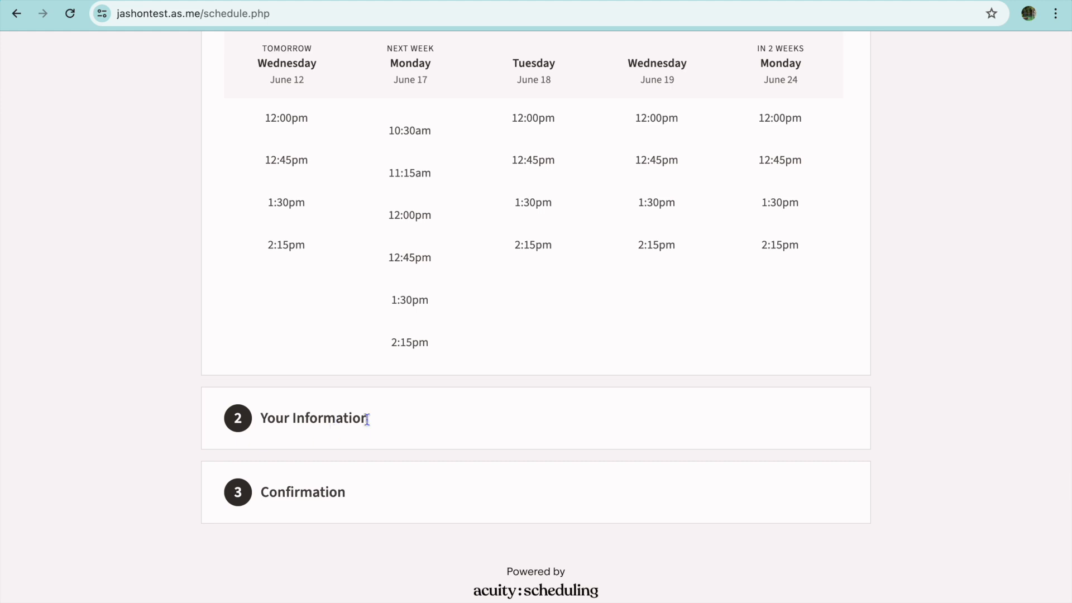
scroll(400, 411, "up", 4)
left_click(431, 268)
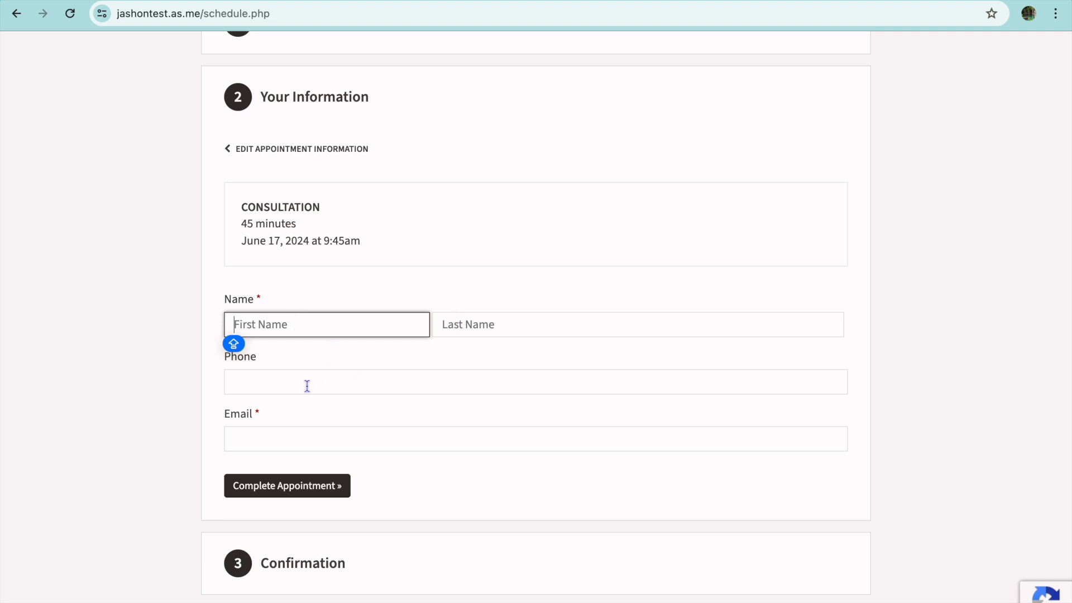
Review the client information form, and view the Embed Other and Booking Button codes for the General Scheduling Page.
scroll(304, 431, "down", 2)
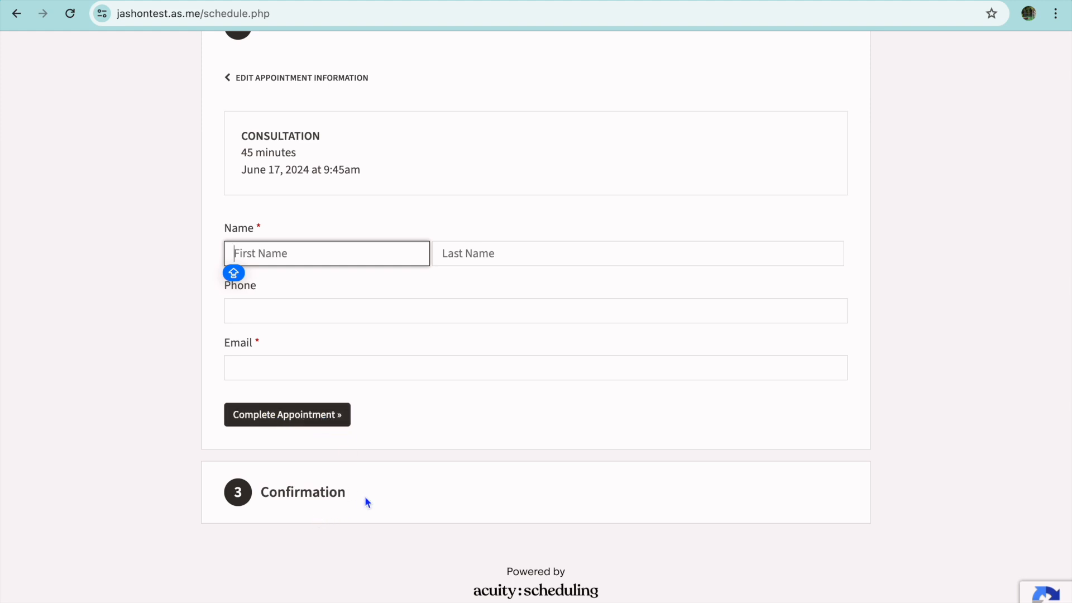
scroll(383, 500, "up", 5)
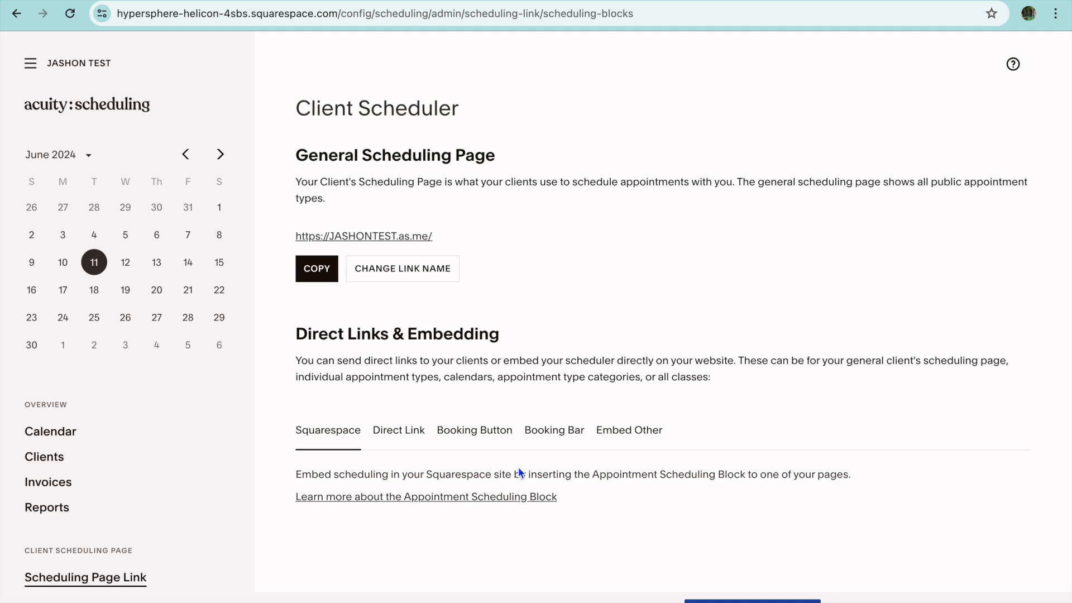
left_click(619, 436)
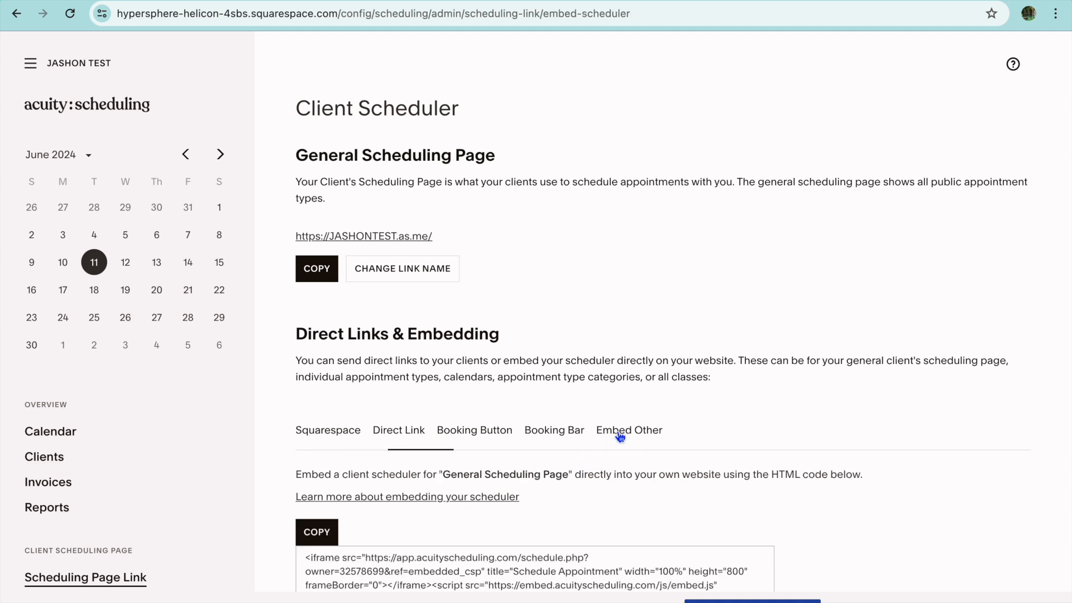
scroll(584, 494, "down", 3)
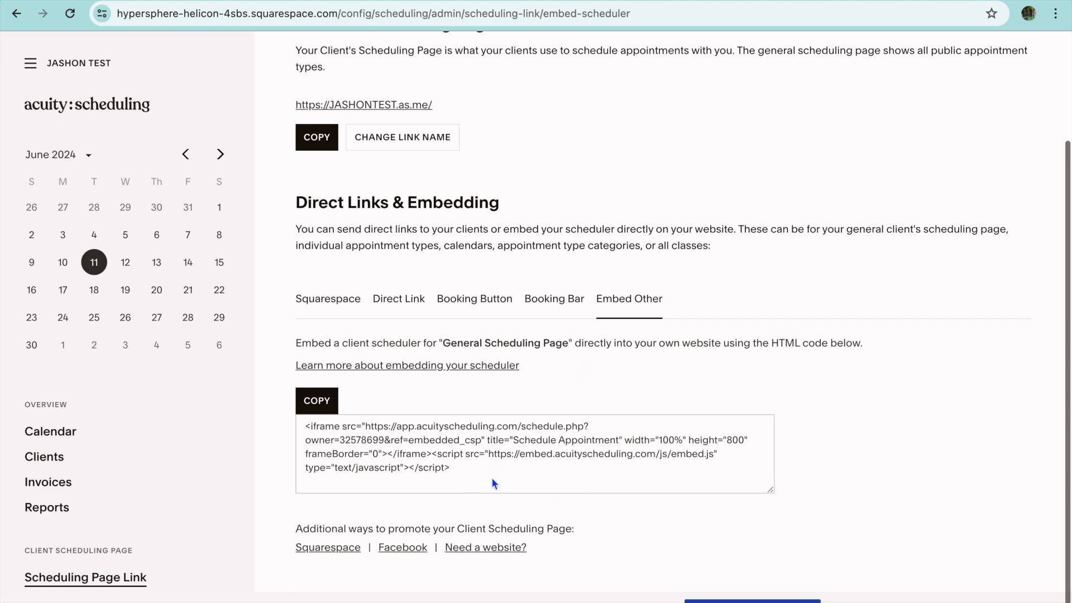
left_click(471, 299)
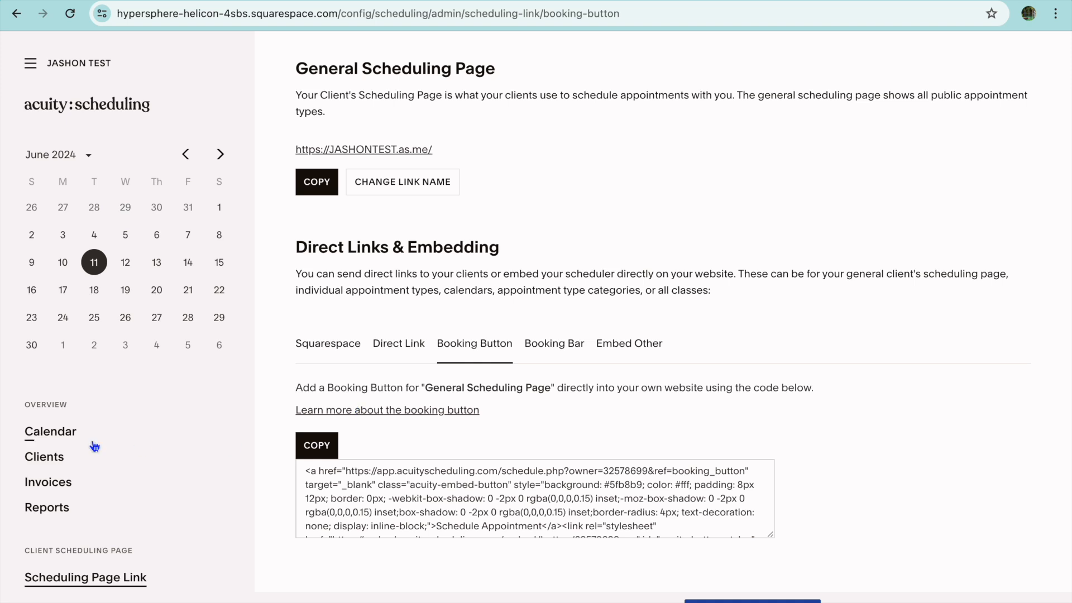
Open the appointment calendar and look at the Add New choices and the Block Off Time form, leaving without blocking time.
left_click(54, 440)
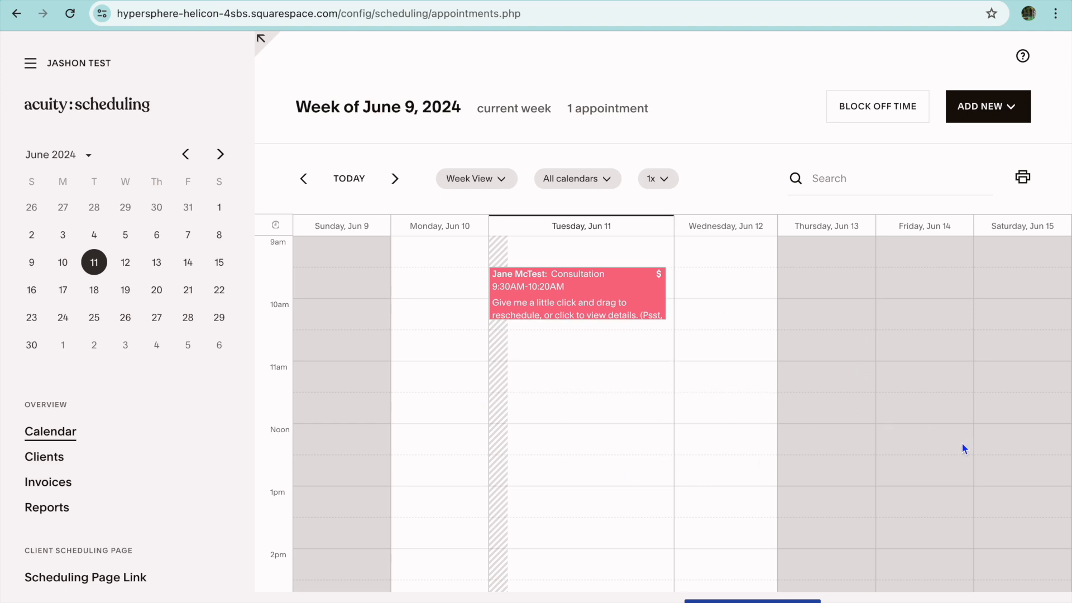
left_click(1003, 111)
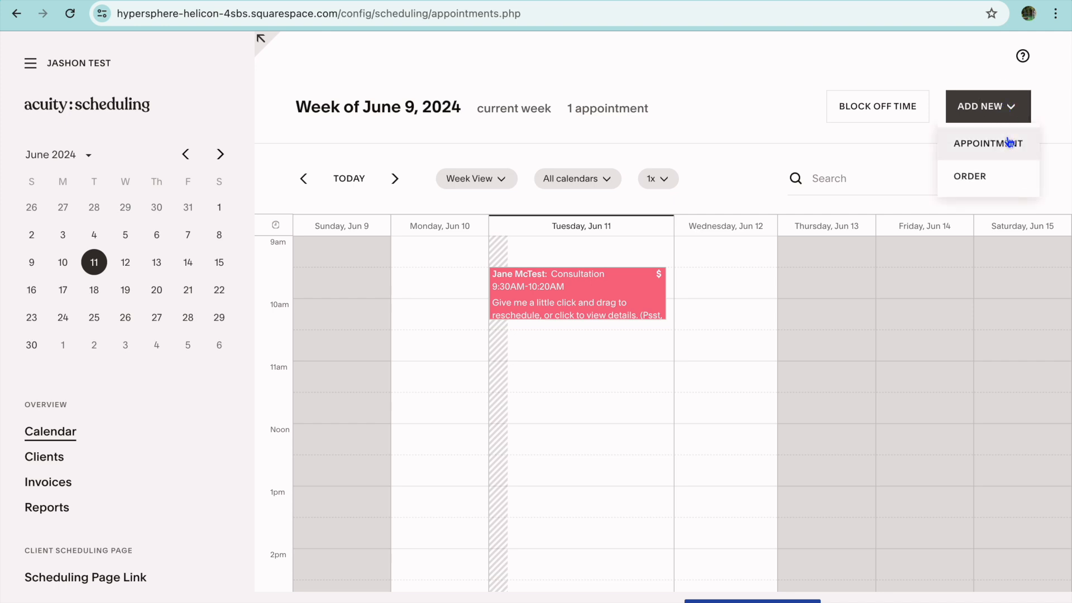
left_click(890, 136)
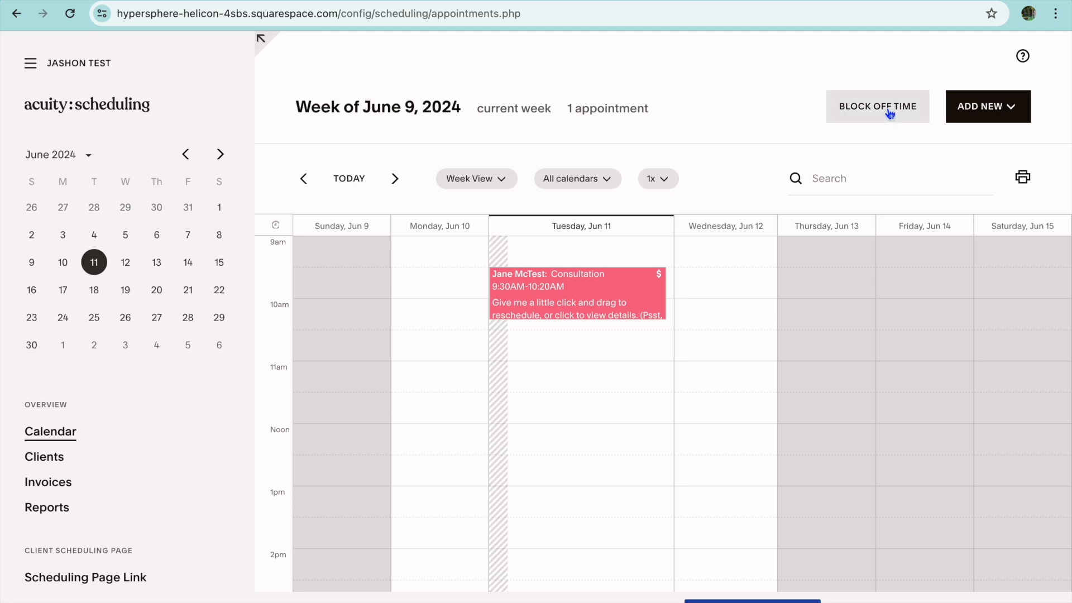
left_click(890, 111)
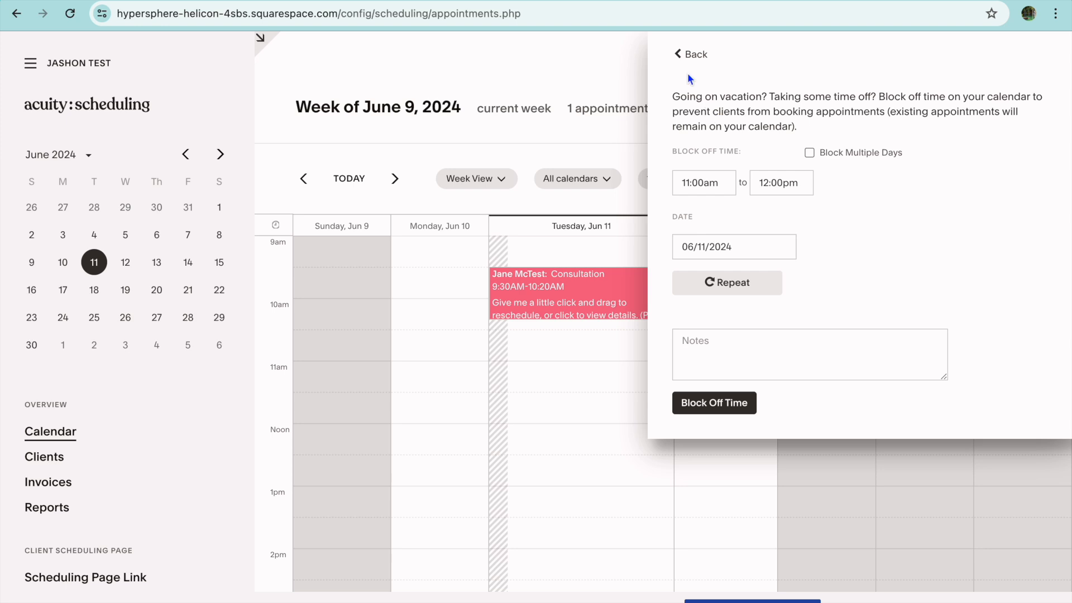
left_click(692, 54)
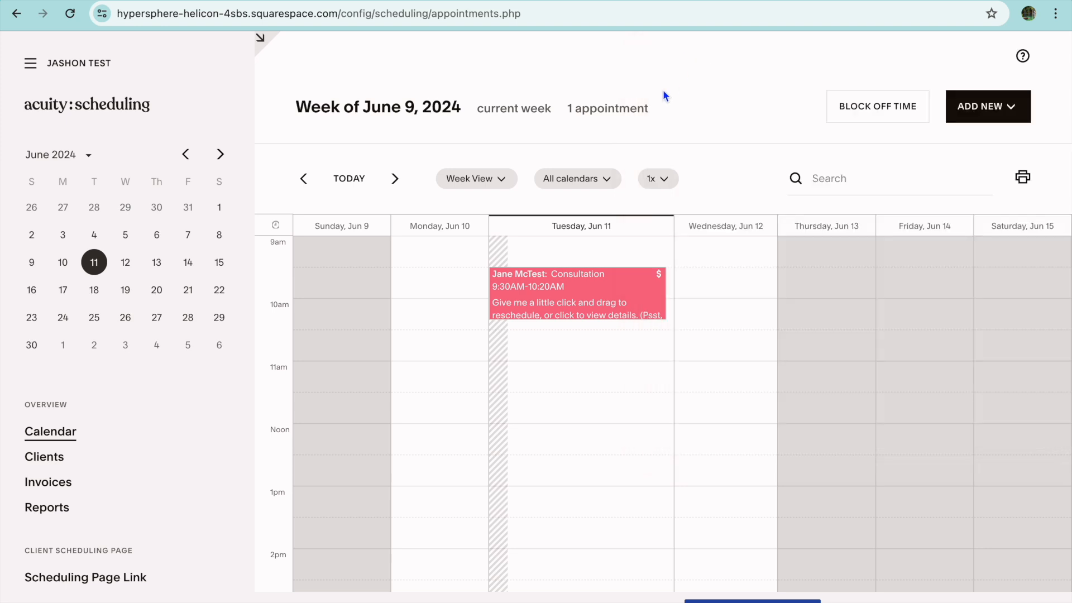
Open a new blank invoice from the invoices page, review its client, line item, detail and communication fields, and leave it.
left_click(59, 485)
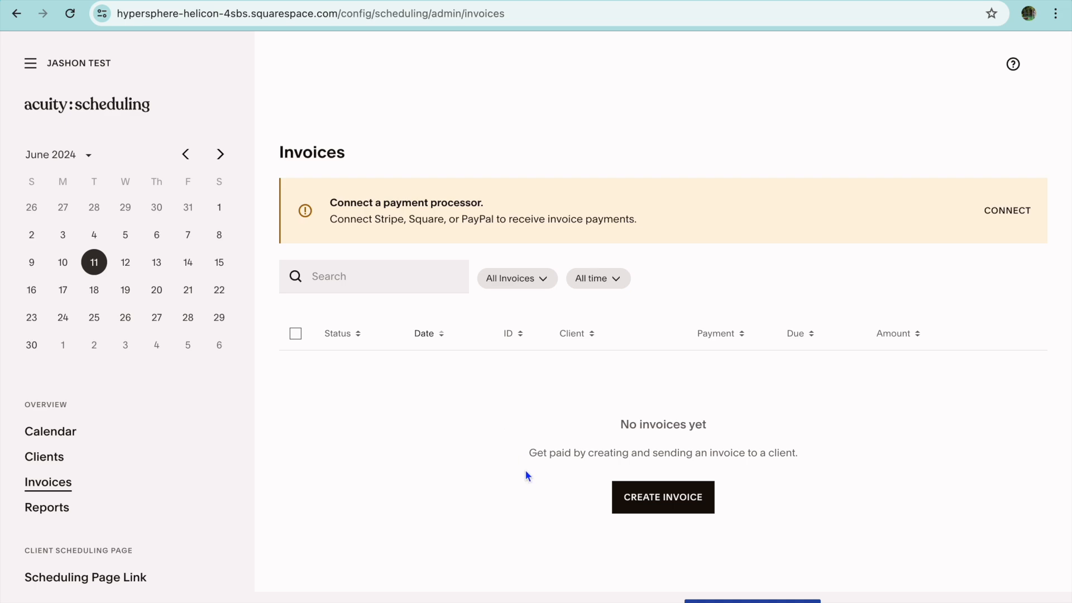
left_click(686, 504)
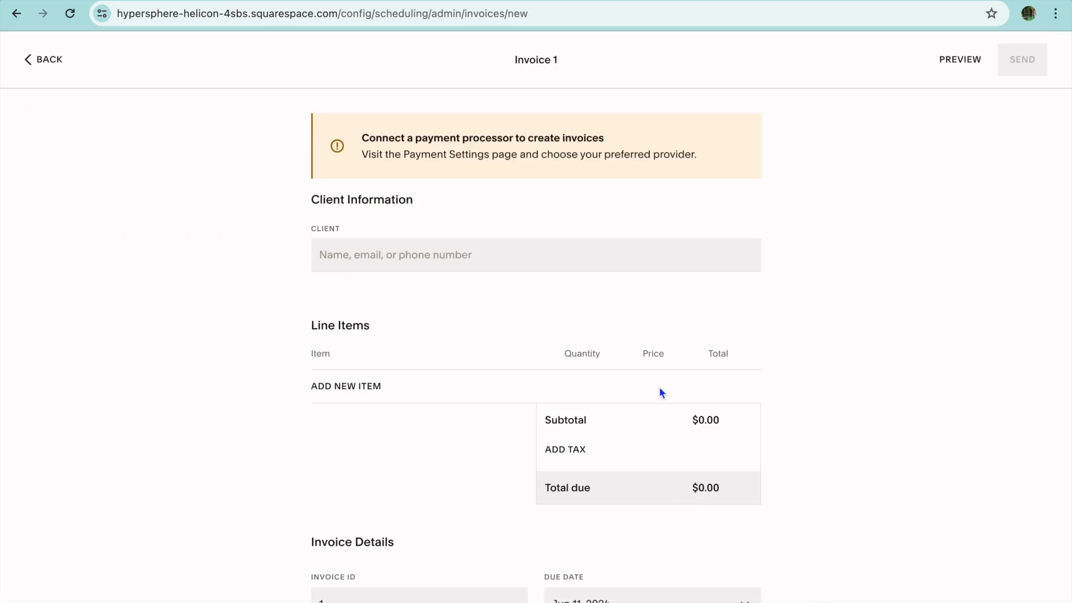
scroll(662, 393, "down", 7)
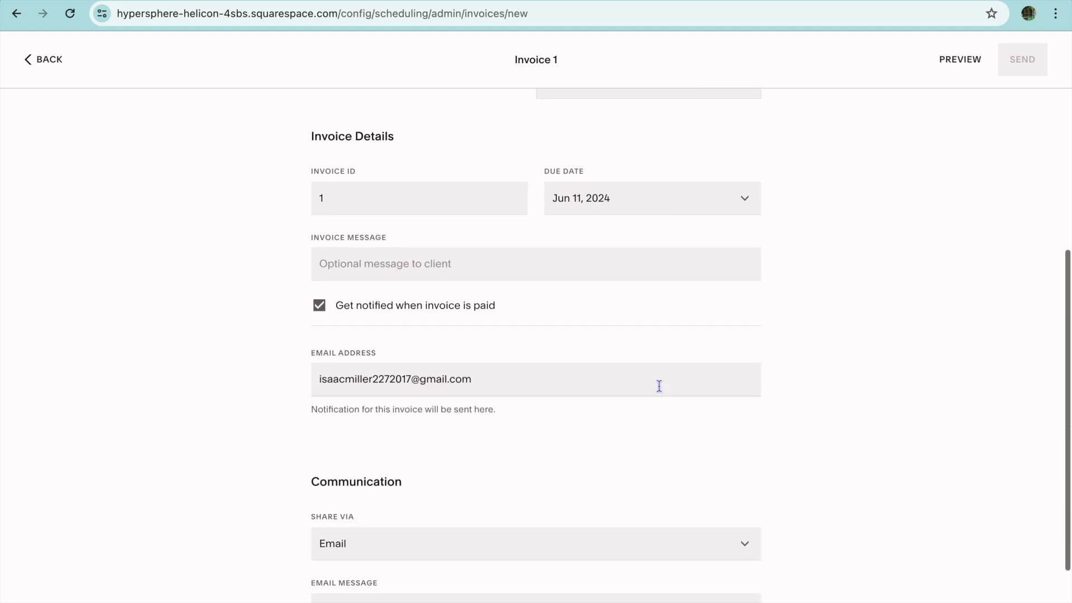
scroll(659, 386, "down", 9)
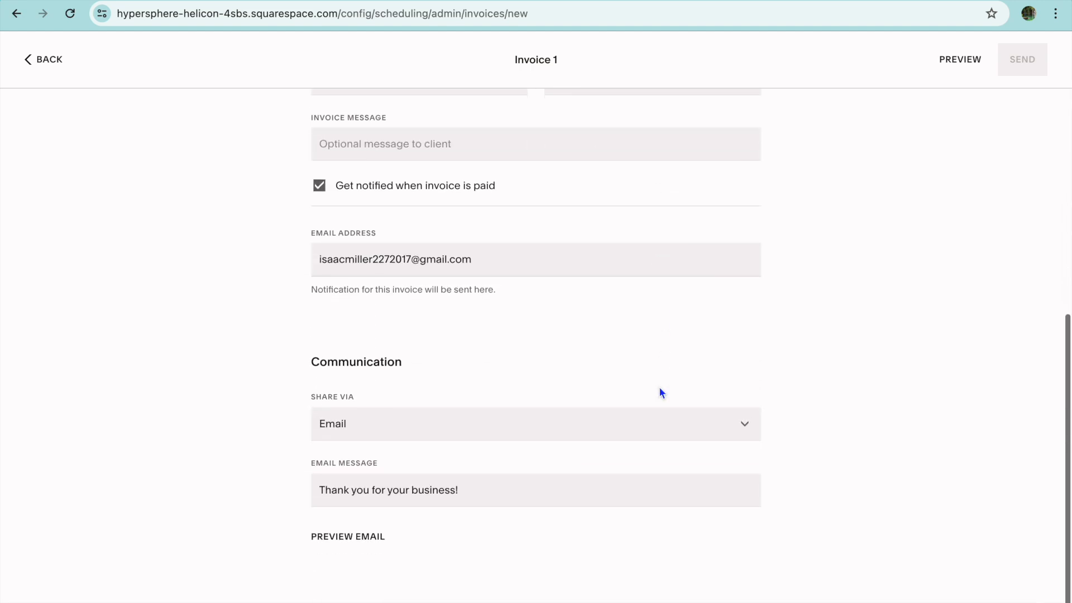
scroll(660, 389, "up", 9)
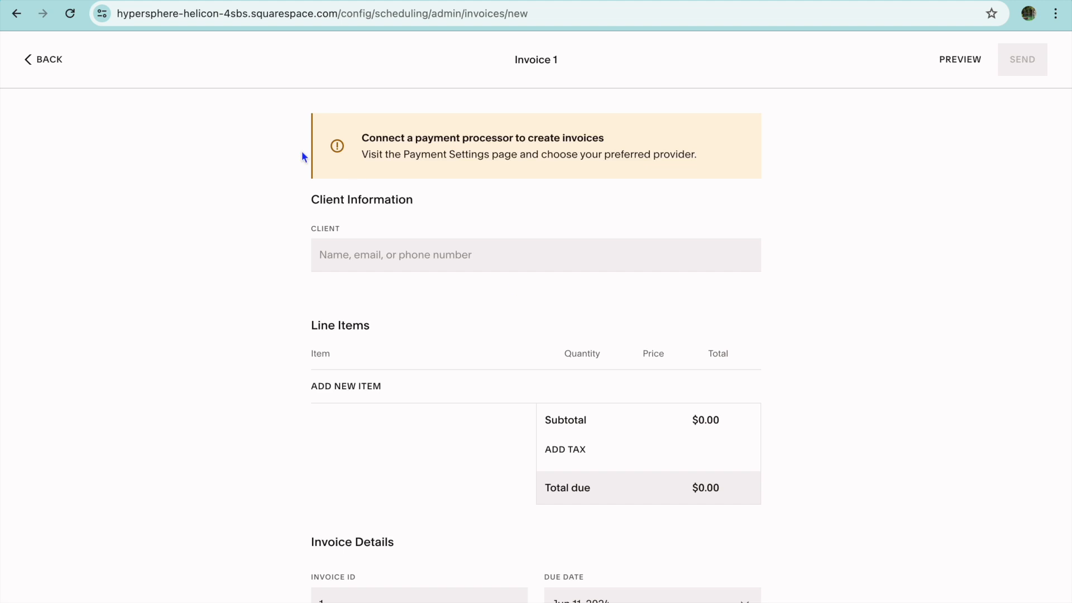
left_click(61, 60)
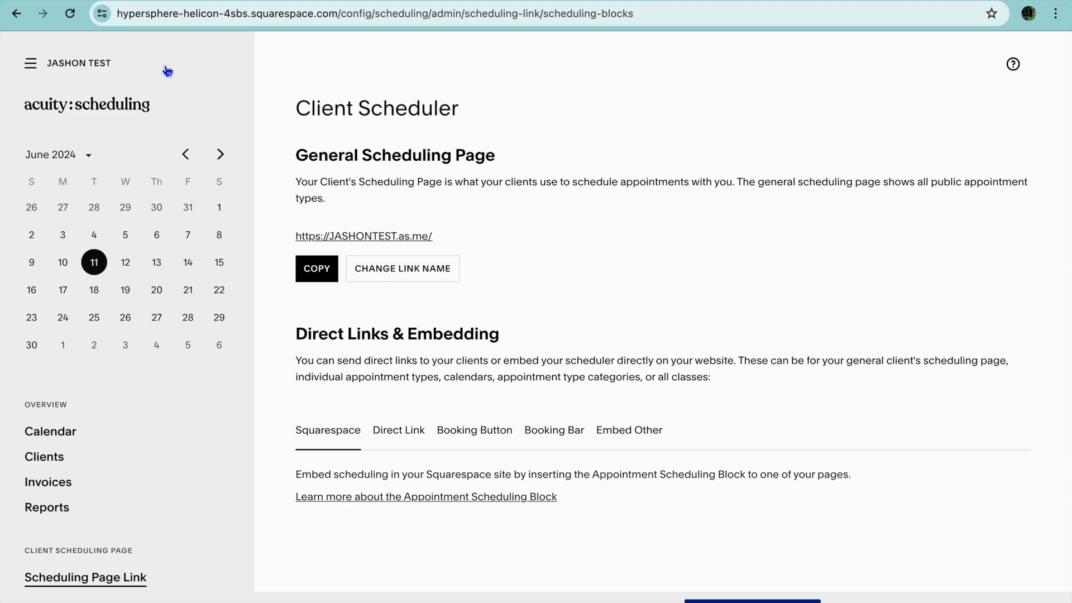
Return to the scheduling home page and review the blank form for adding another appointment type.
left_click(26, 66)
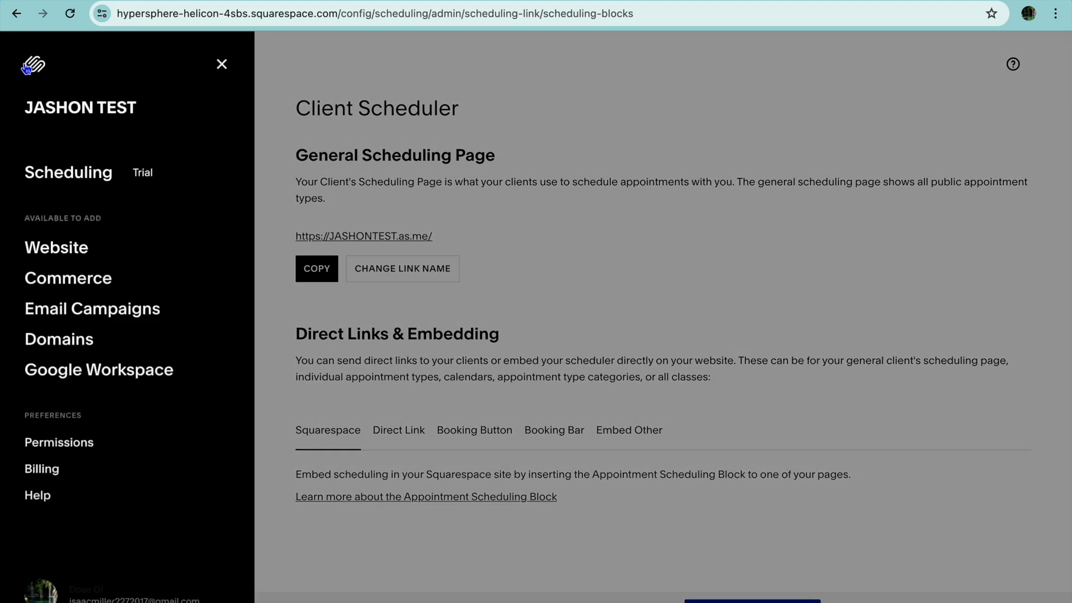
left_click(68, 177)
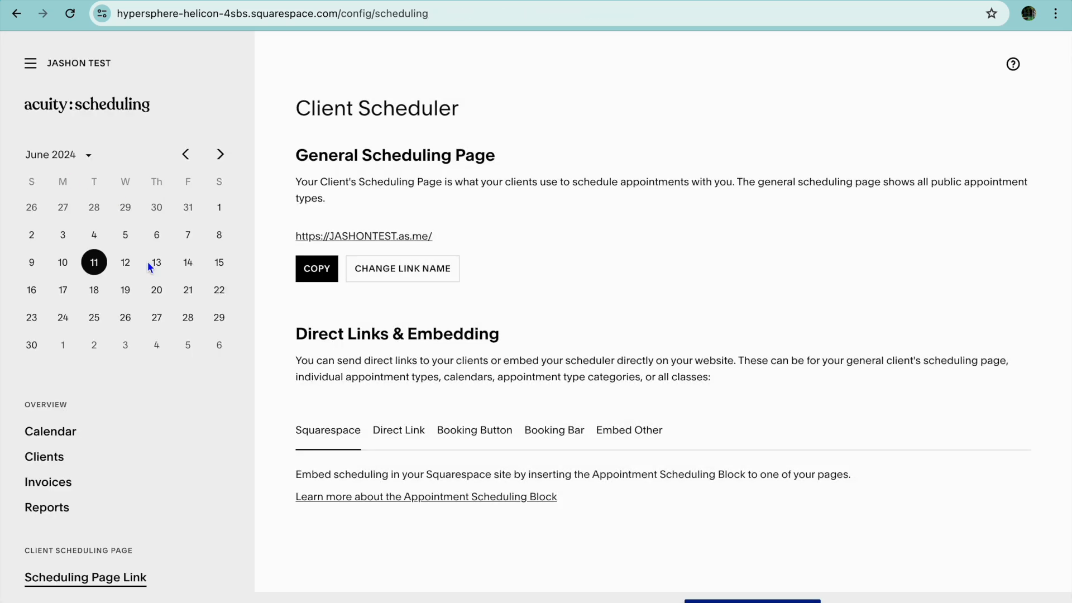
left_click(109, 583)
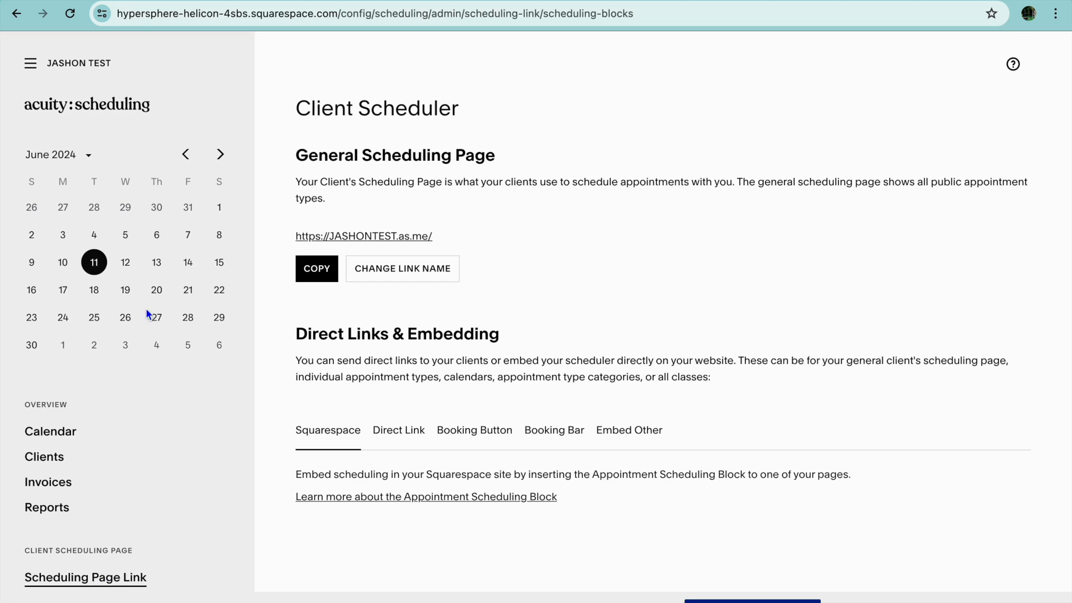
left_click(100, 111)
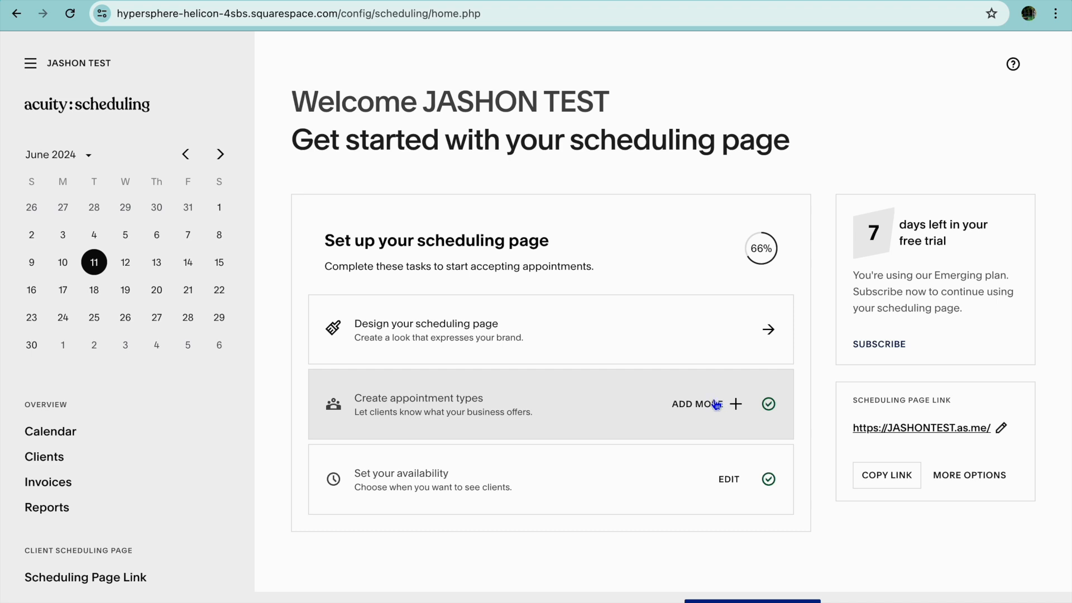
left_click(734, 403)
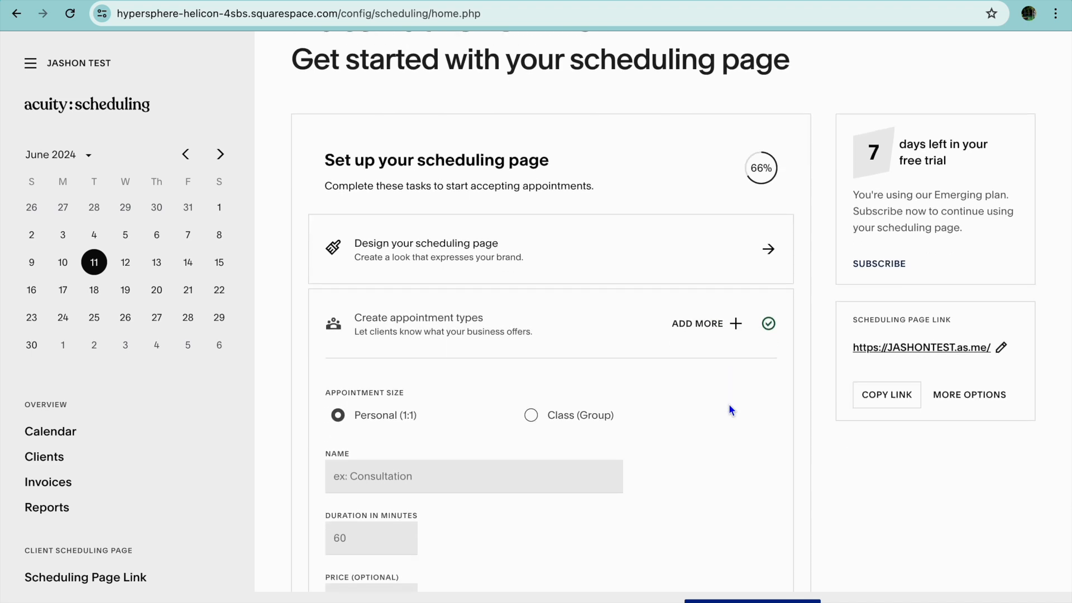
scroll(729, 403, "down", 3)
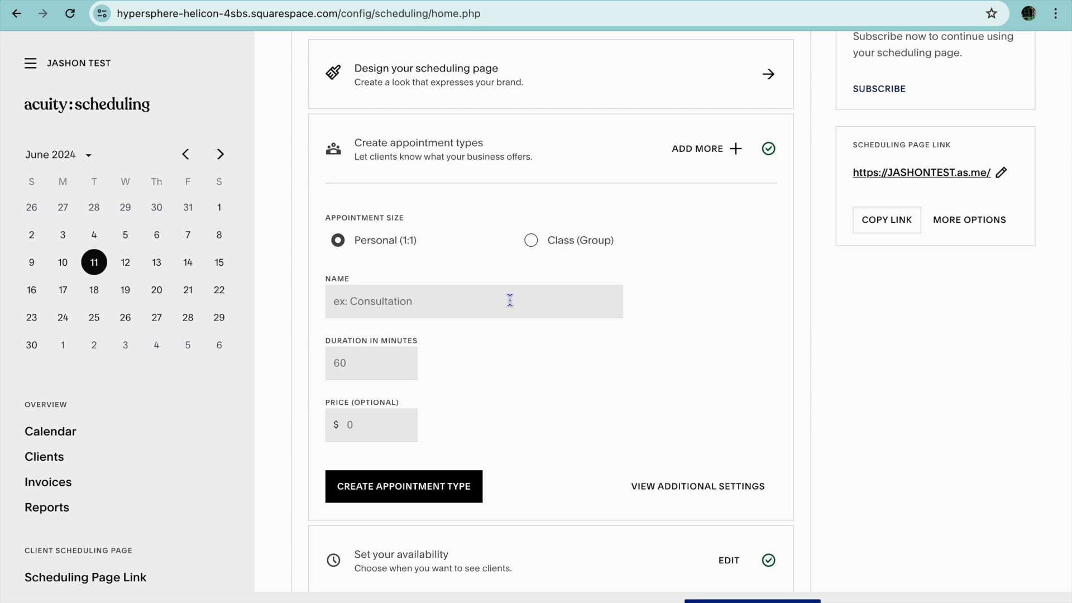
scroll(477, 417, "up", 4)
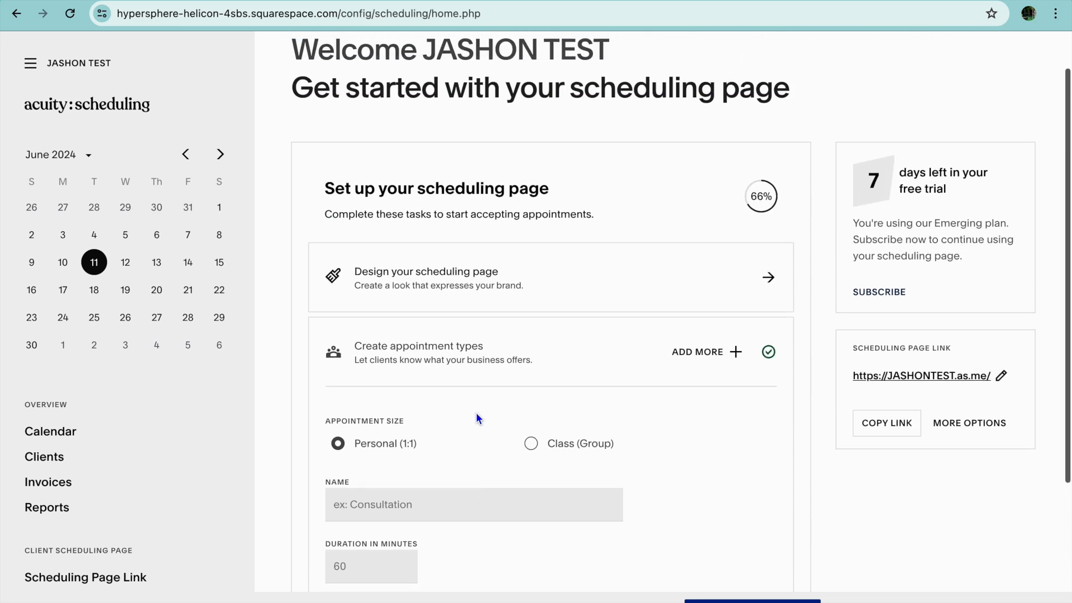
Set the scheduling page's appearance template to Monthly and save the customization.
left_click(485, 273)
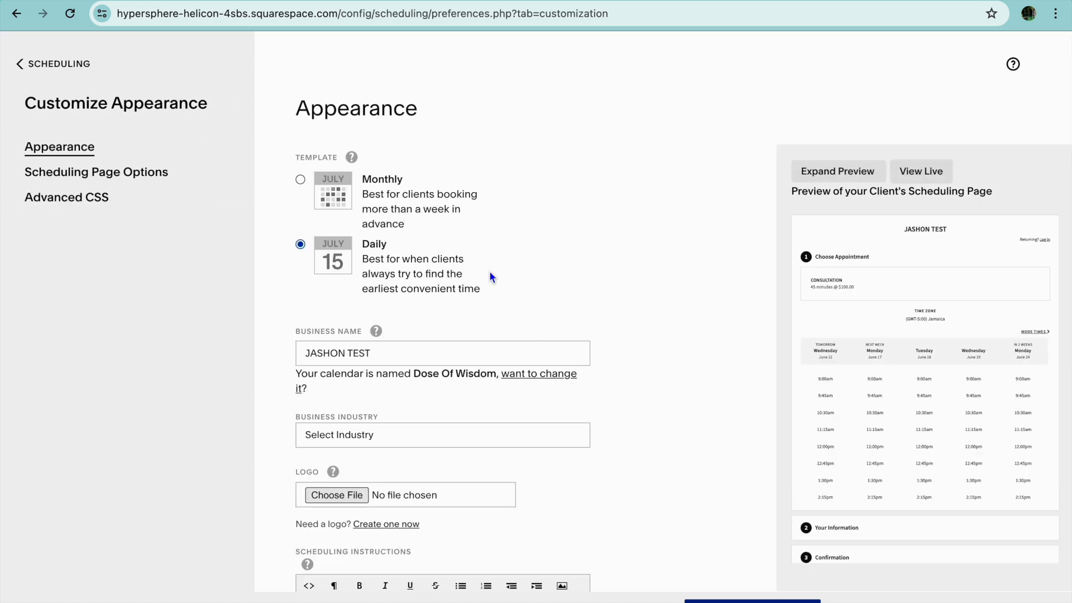
scroll(491, 273, "down", 9)
scroll(489, 270, "up", 10)
left_click(300, 179)
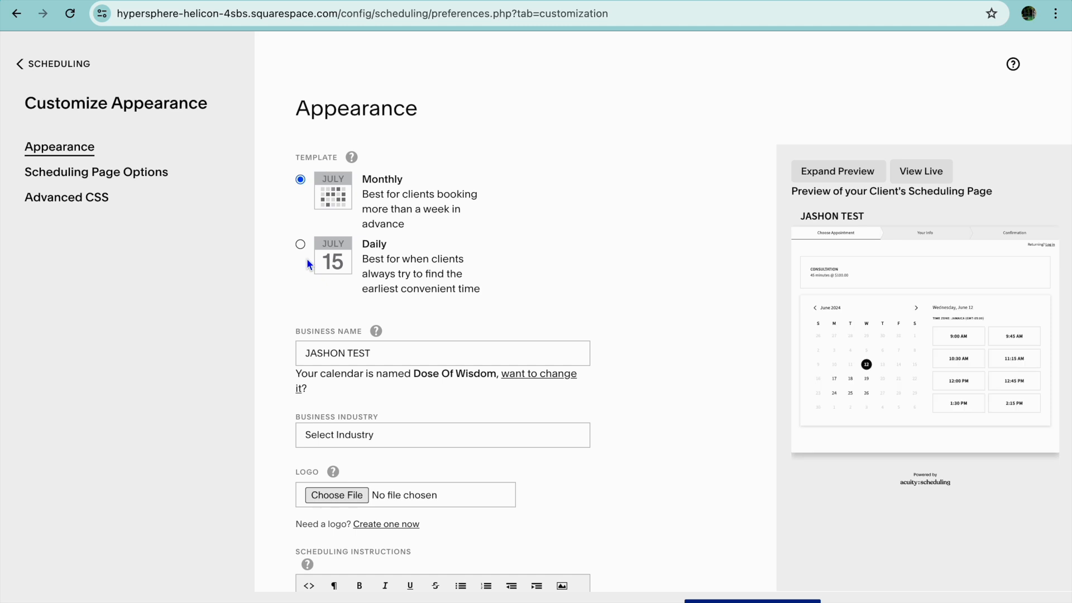
left_click(144, 179)
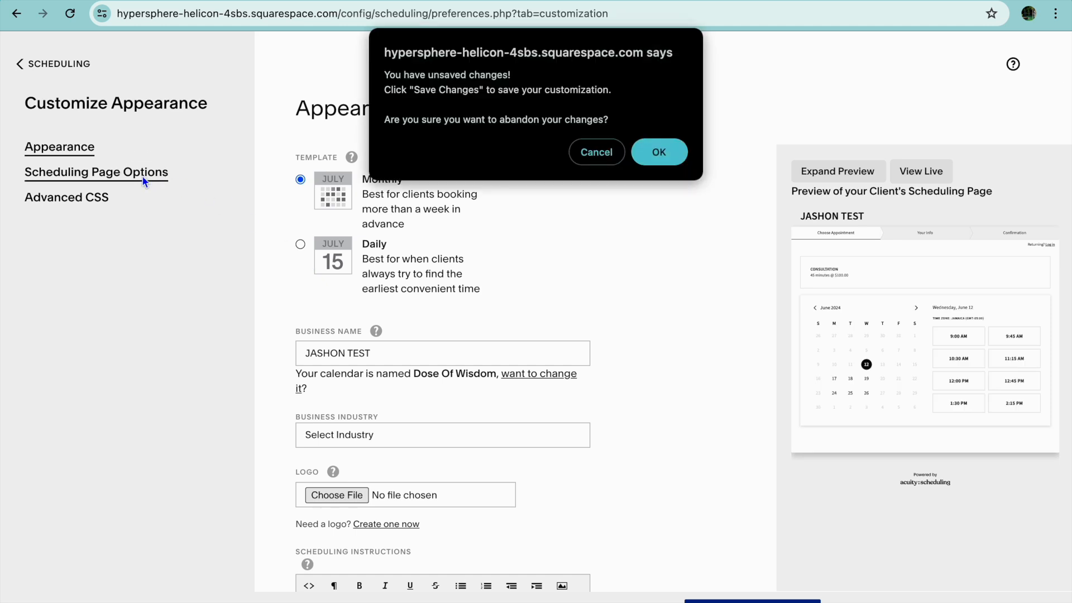
left_click(608, 154)
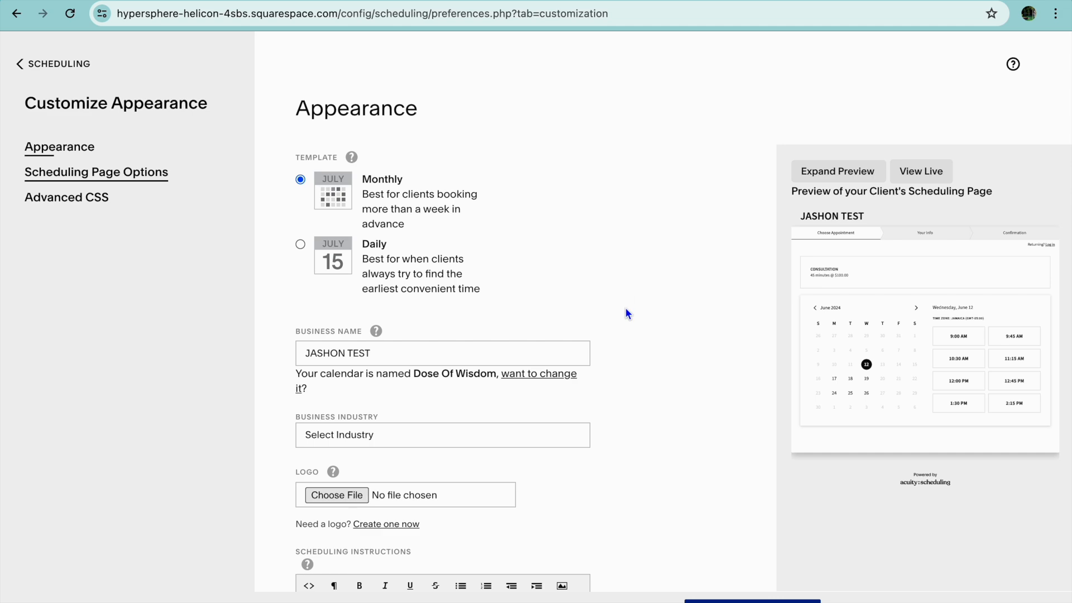
scroll(626, 311, "down", 15)
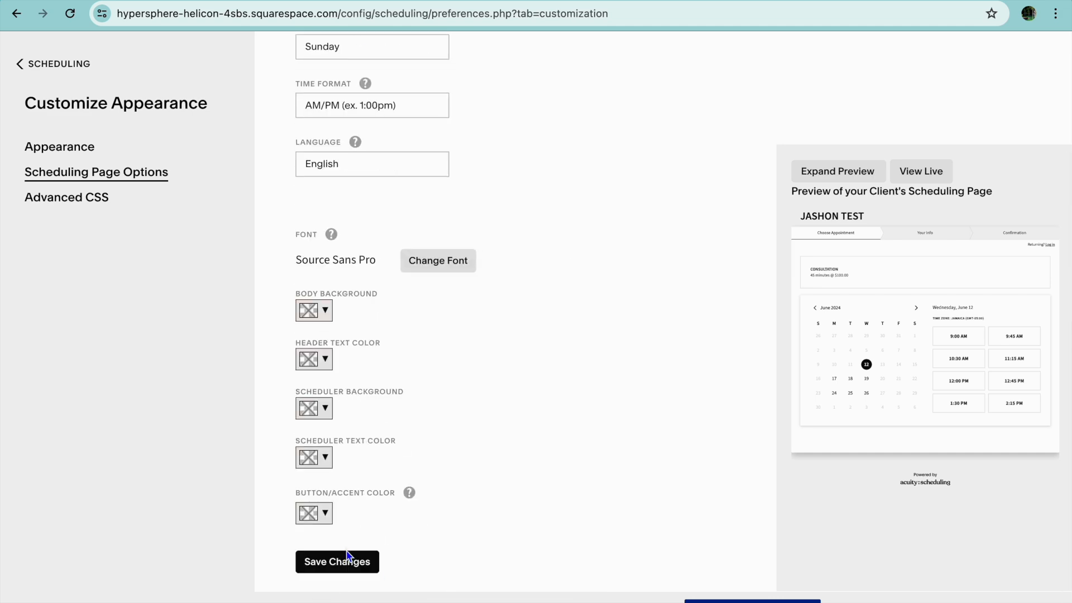
left_click(342, 565)
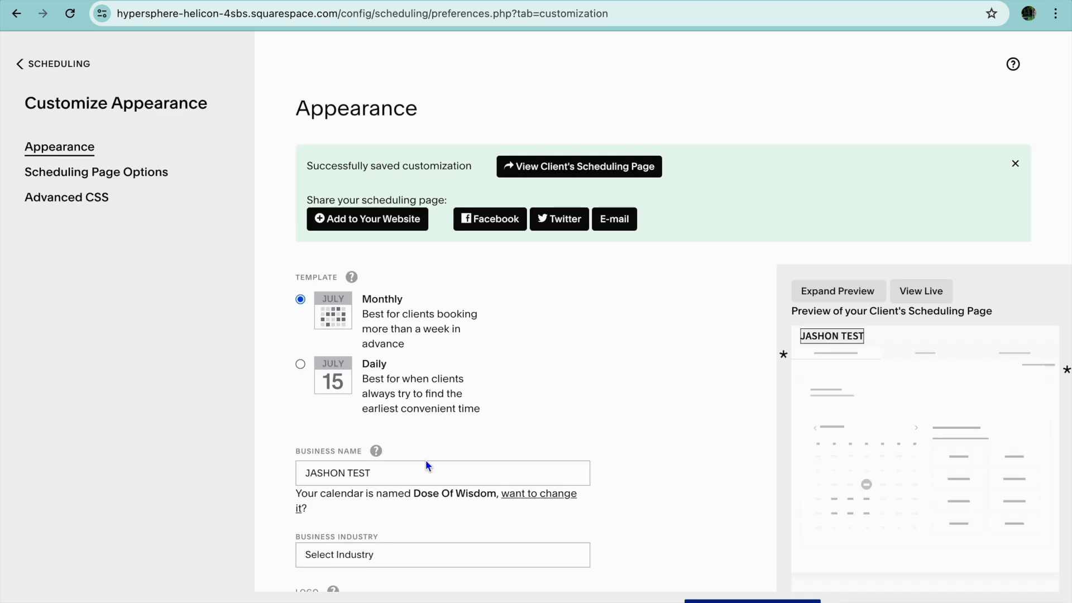
Look at the color choices for Body Background, Header Text Color and Scheduler Background without choosing a color.
scroll(425, 466, "down", 10)
scroll(425, 465, "down", 1)
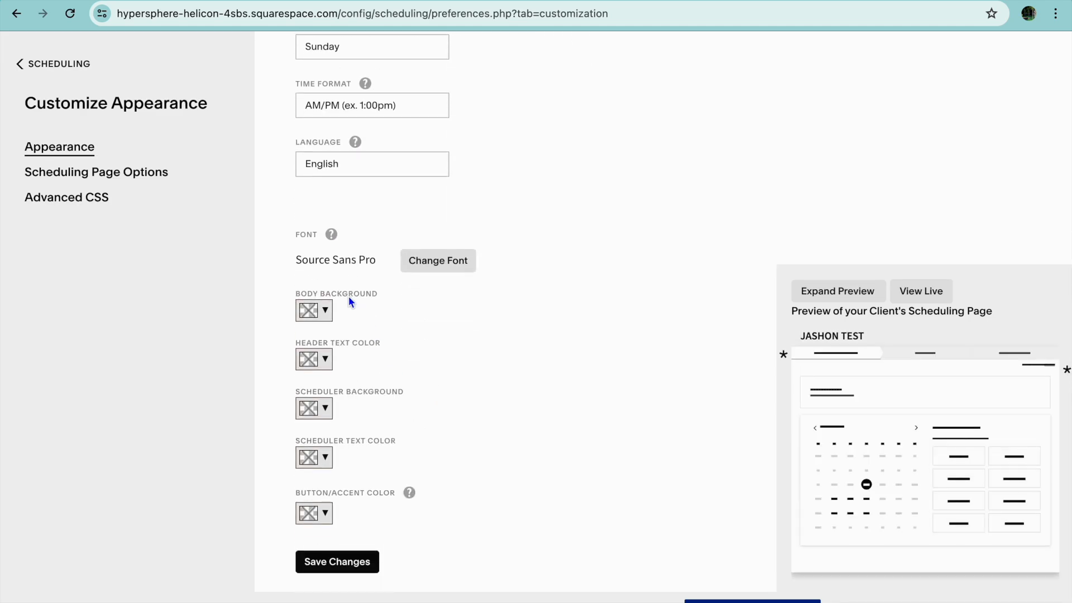
left_click(325, 311)
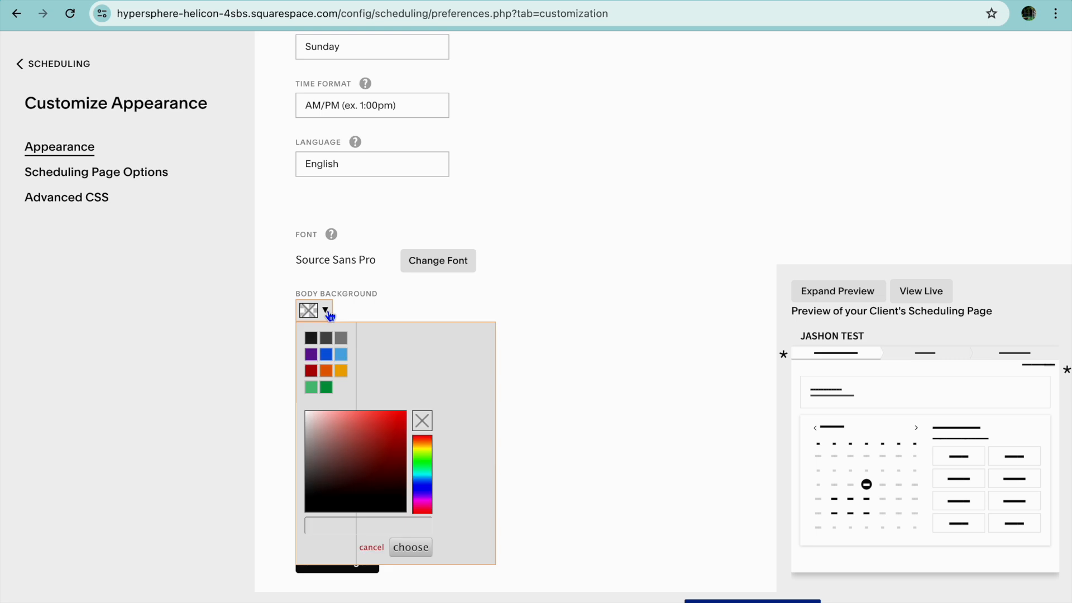
left_click(329, 312)
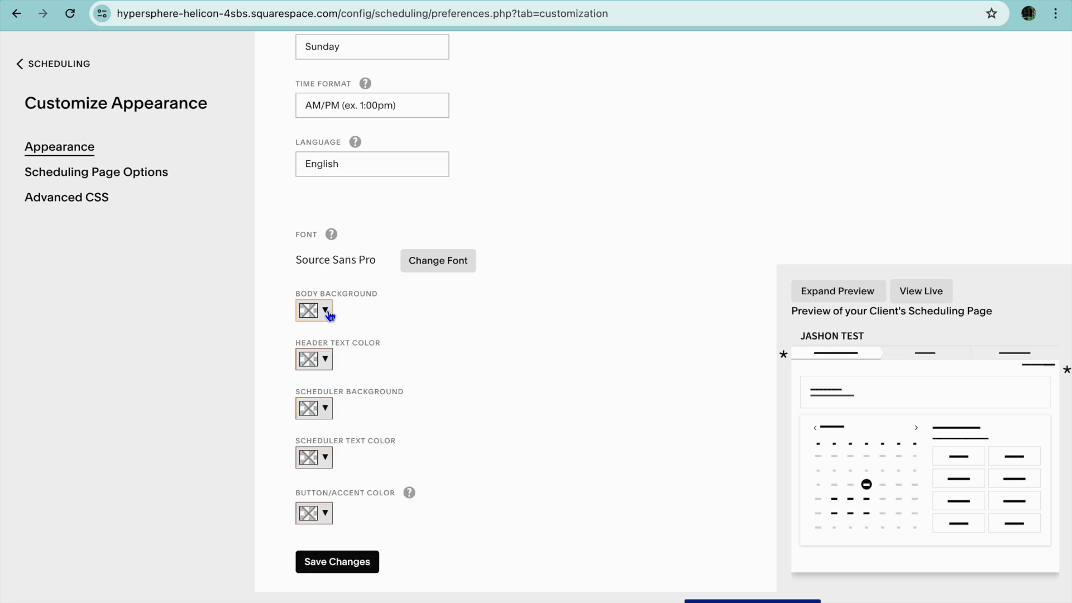
left_click(326, 363)
left_click(329, 364)
left_click(328, 412)
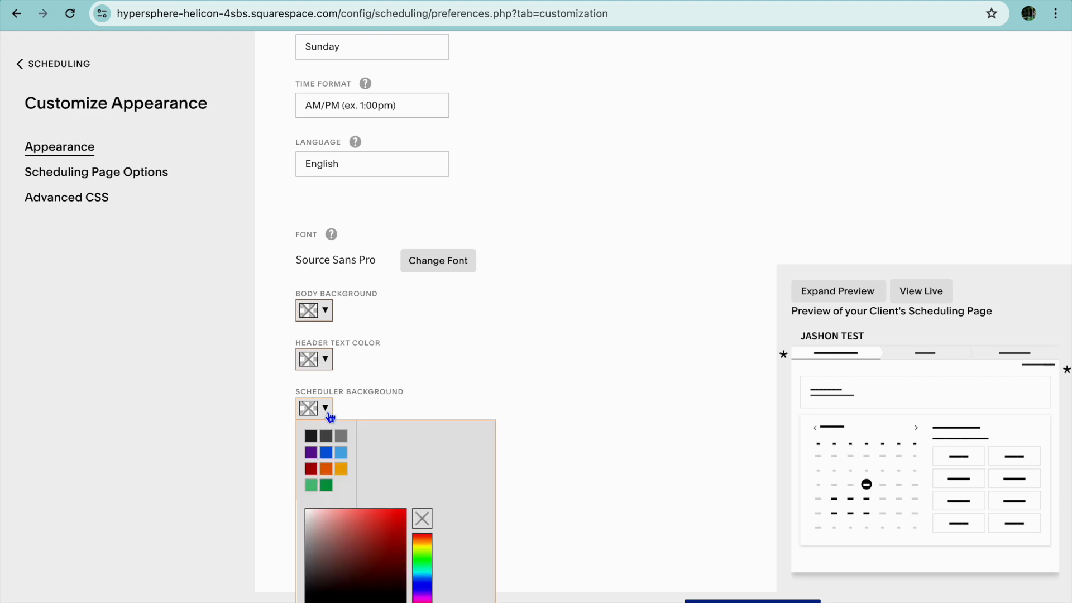
scroll(330, 417, "down", 1)
left_click(446, 325)
scroll(446, 325, "up", 10)
scroll(332, 251, "up", 3)
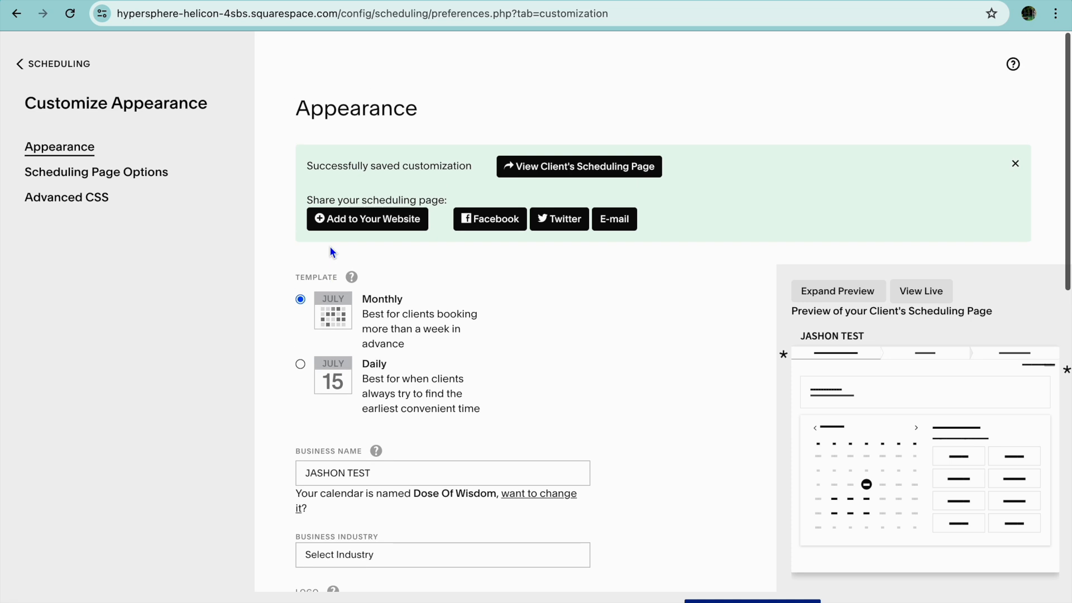
Open Scheduling Page Options, abandoning unsaved appearance changes, and review the available display options.
left_click(131, 179)
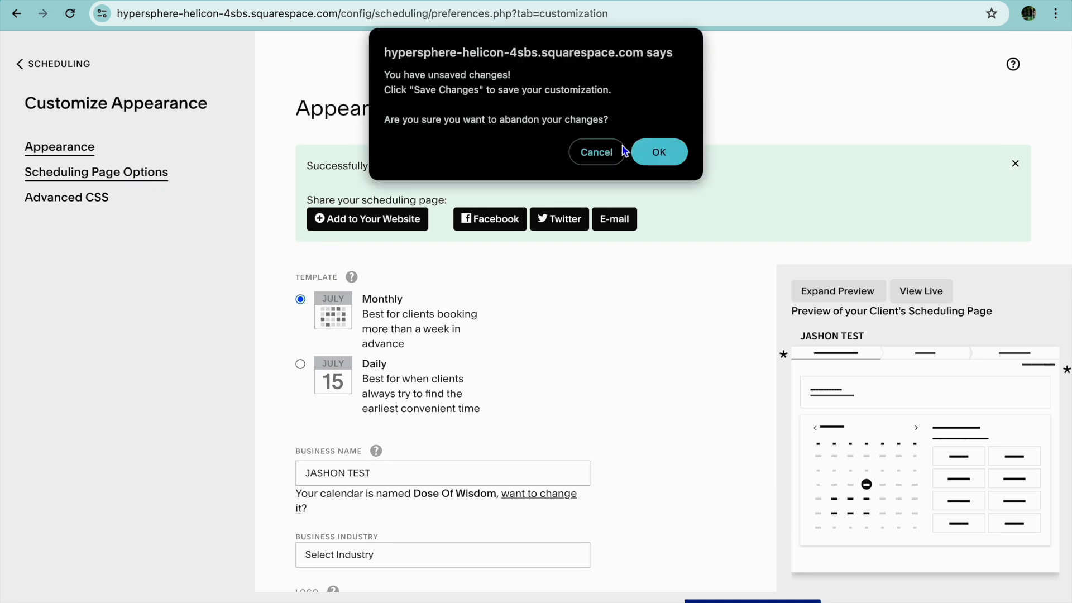
left_click(661, 157)
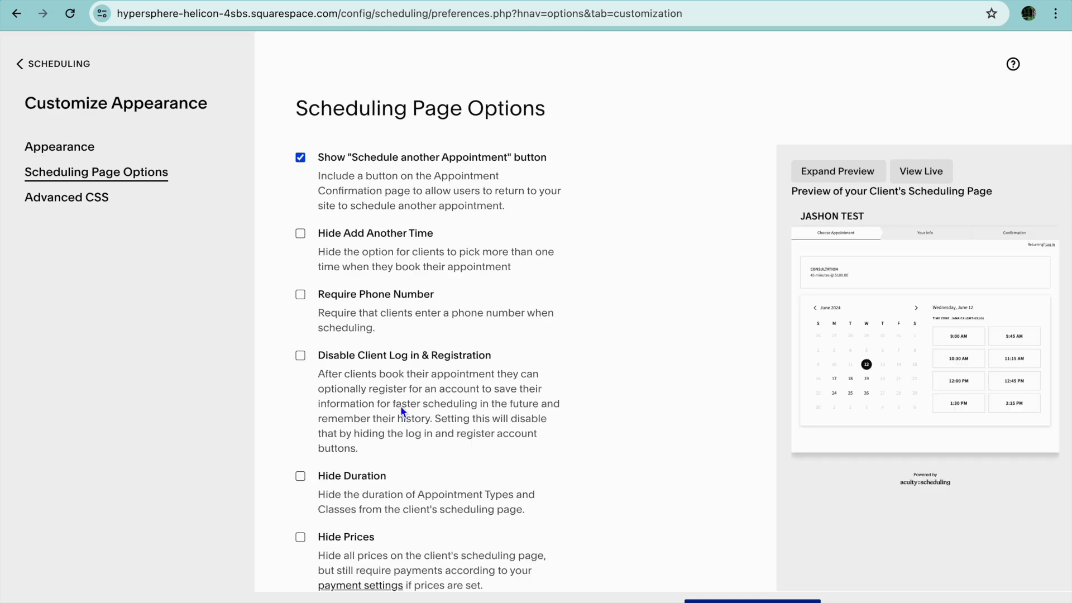
scroll(430, 356, "down", 3)
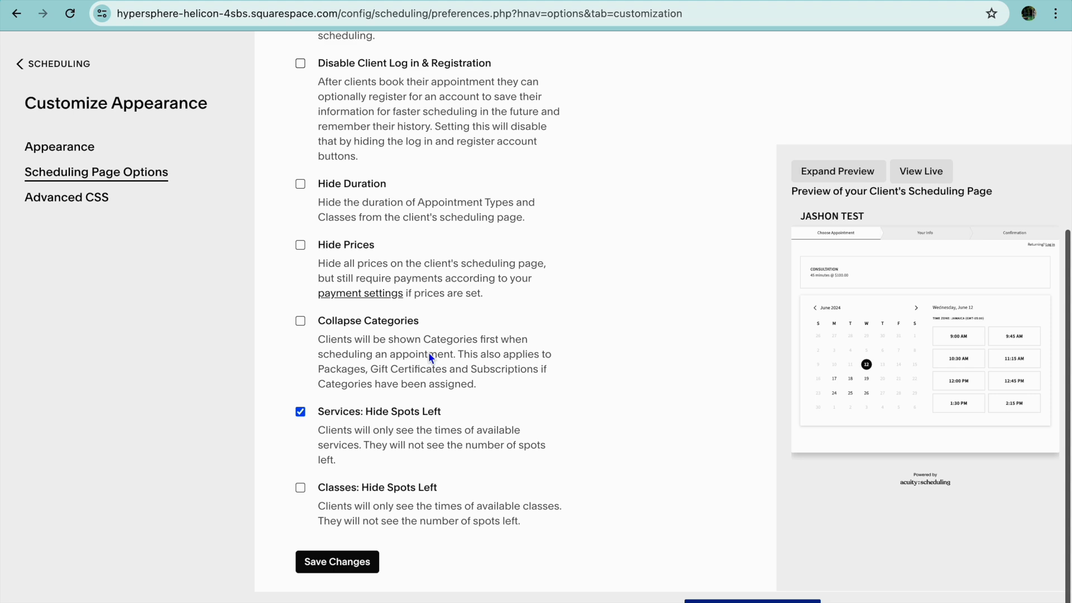
scroll(428, 353, "up", 3)
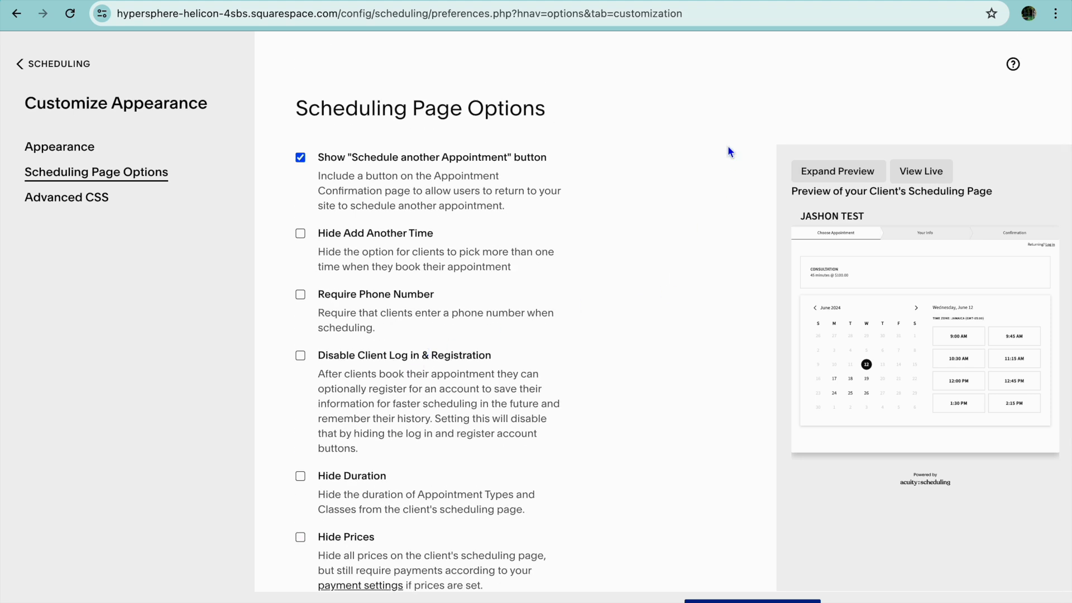